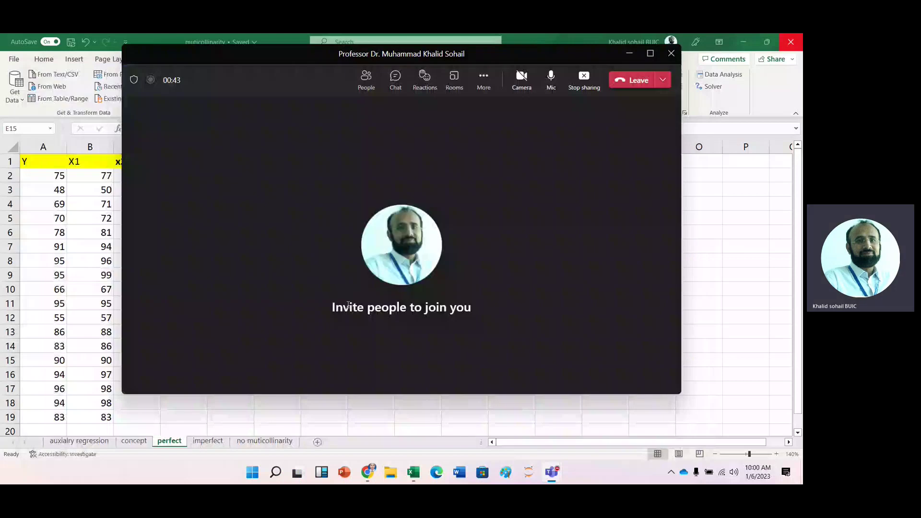
- Minimize the Teams meeting window to reveal the perfect sheet's Y and X1 data
click(629, 54)
click(143, 256)
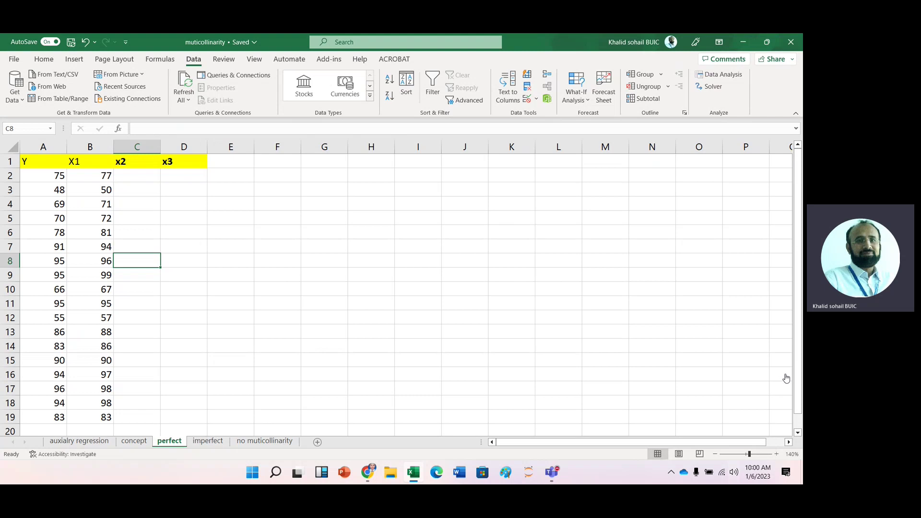
- On the no muticollinarity sheet, enter =RANDBETWEEN(1,100) in cell A2
click(277, 442)
click(39, 178)
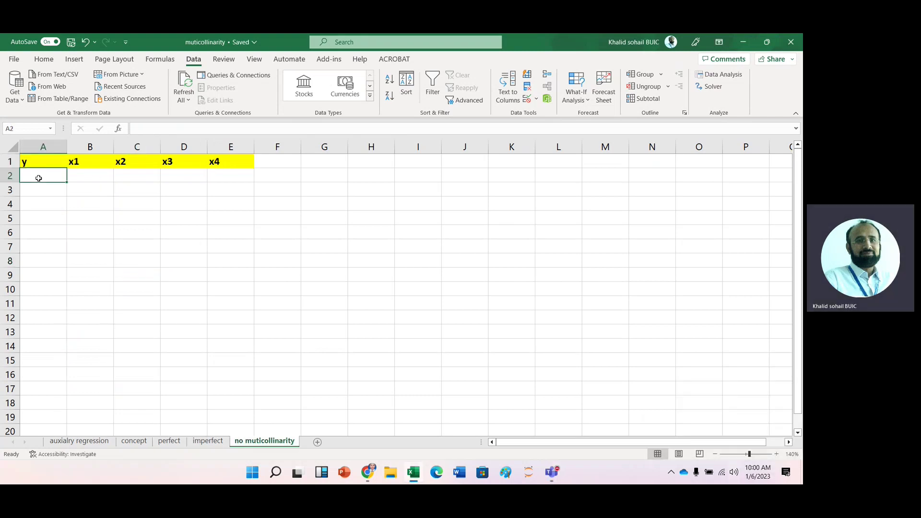
text(=)
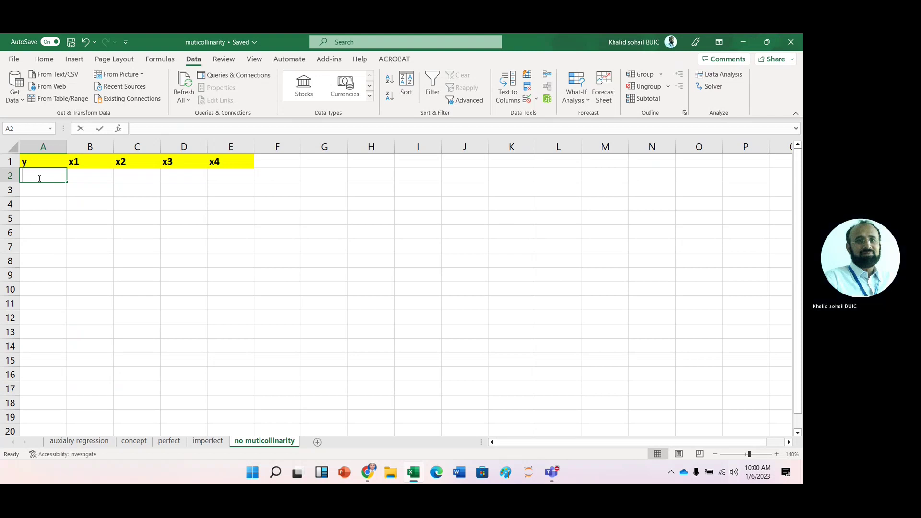
text(r)
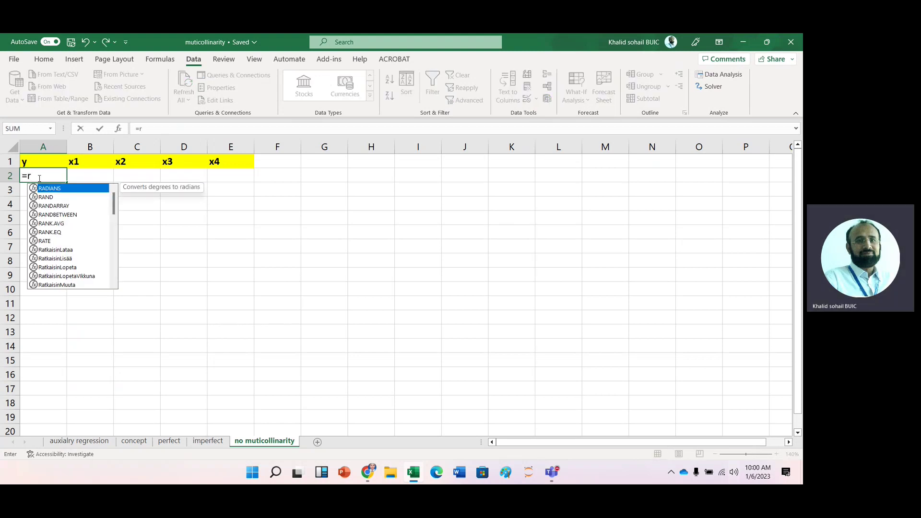
text(an)
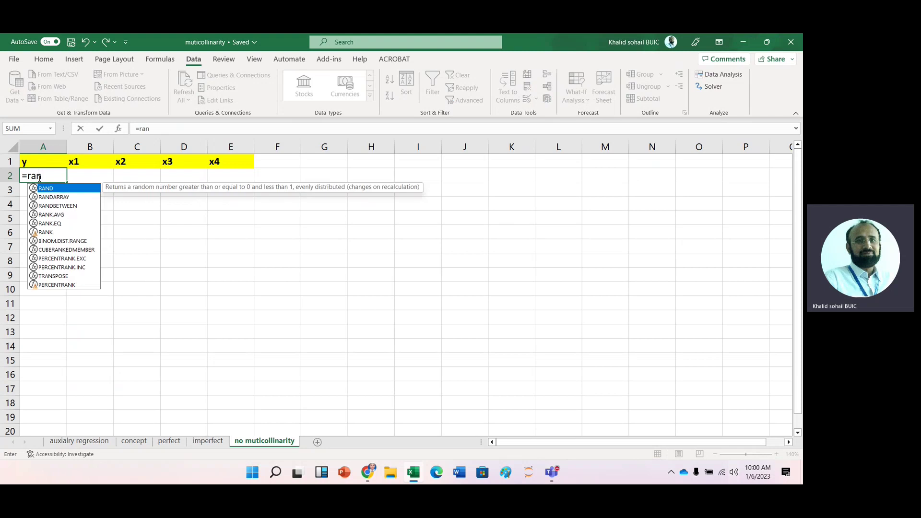
text(d)
key(Down)
key(Down)
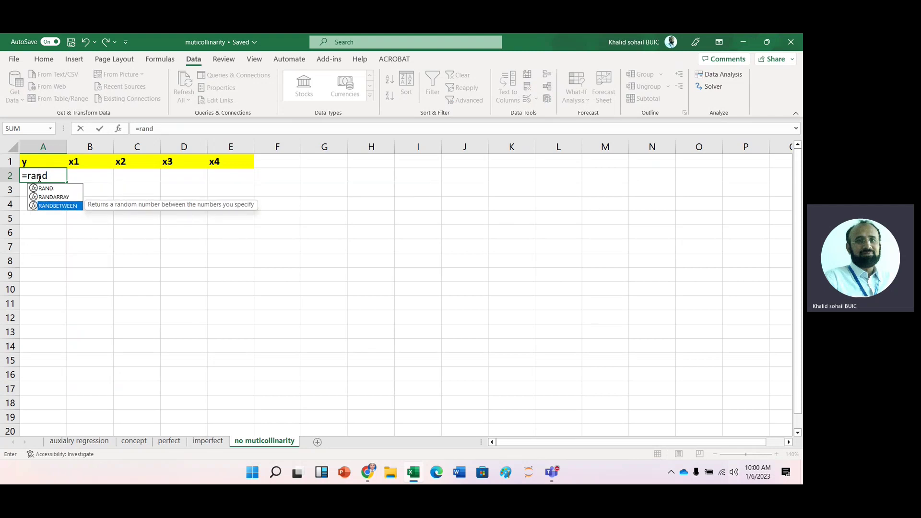
key(Tab)
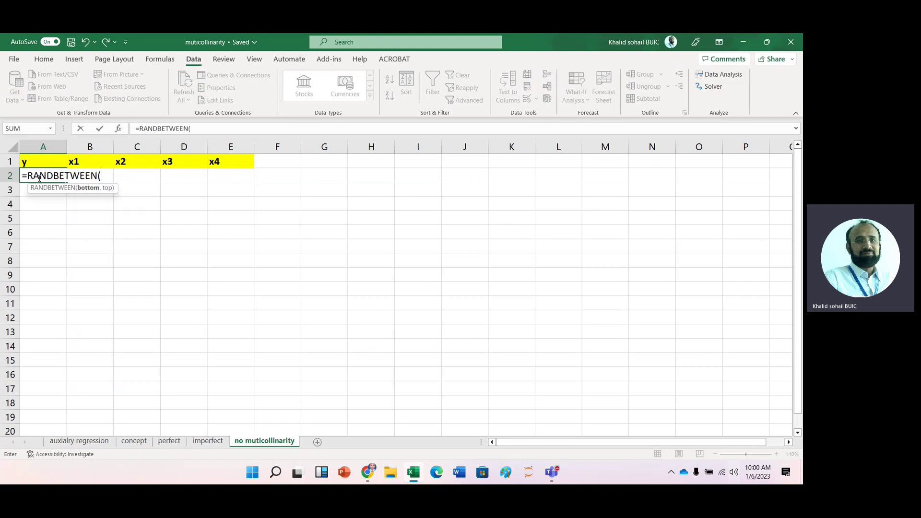
text(1,1)
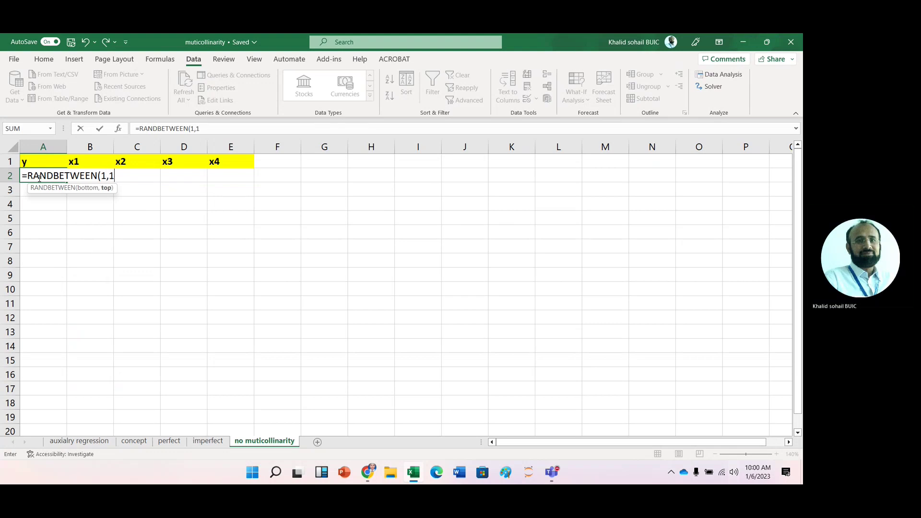
text(00))
key(Return)
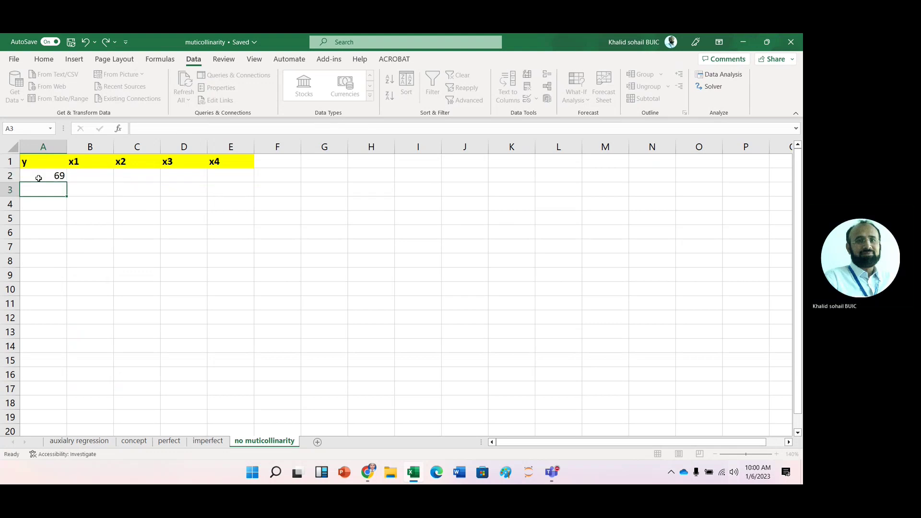
- Copy the random formula across to E2 and down through row 19
click(51, 175)
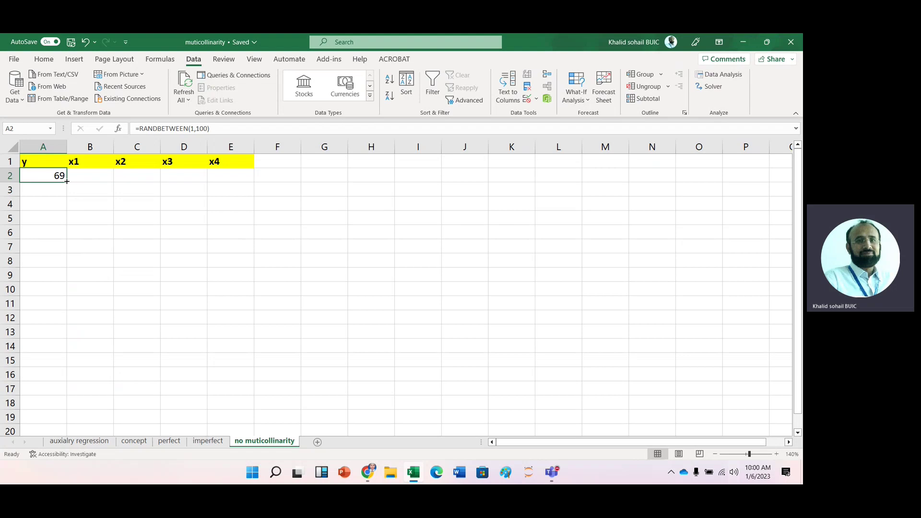
drag(67, 181, 255, 190)
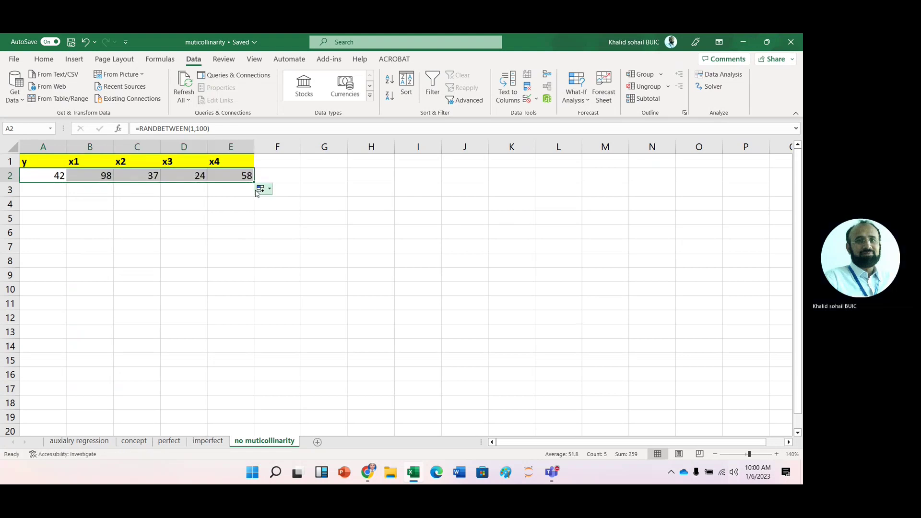
drag(254, 182, 258, 421)
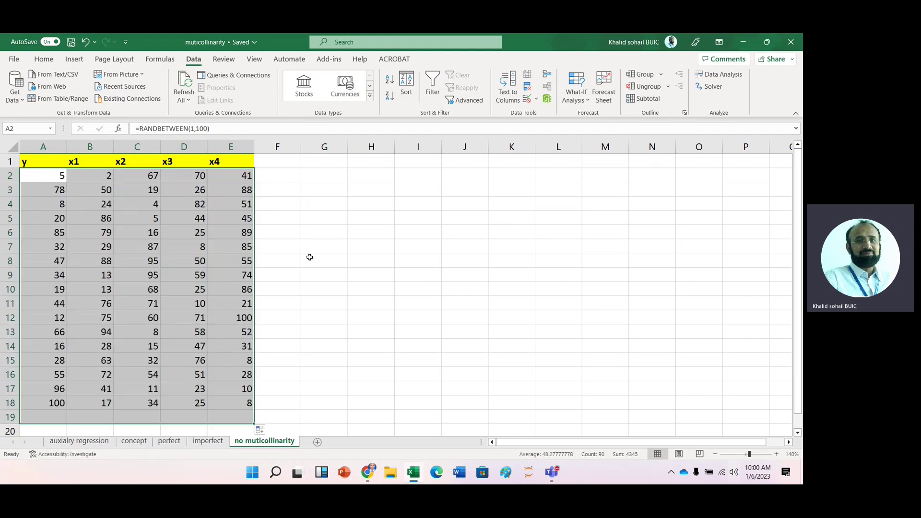
- Run Correlation on x1–x3 (B1:D19) to G2, giving -0.04247, -0.15972 and 0.21935
click(311, 177)
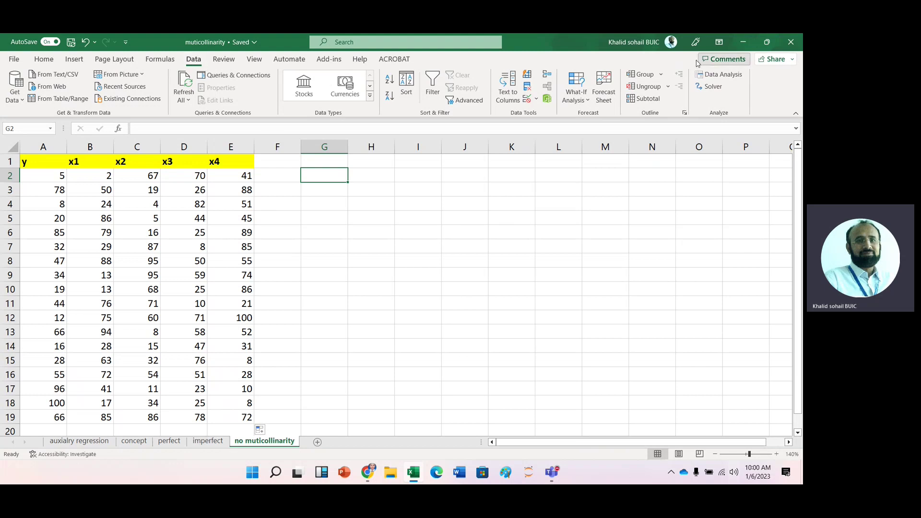
click(712, 87)
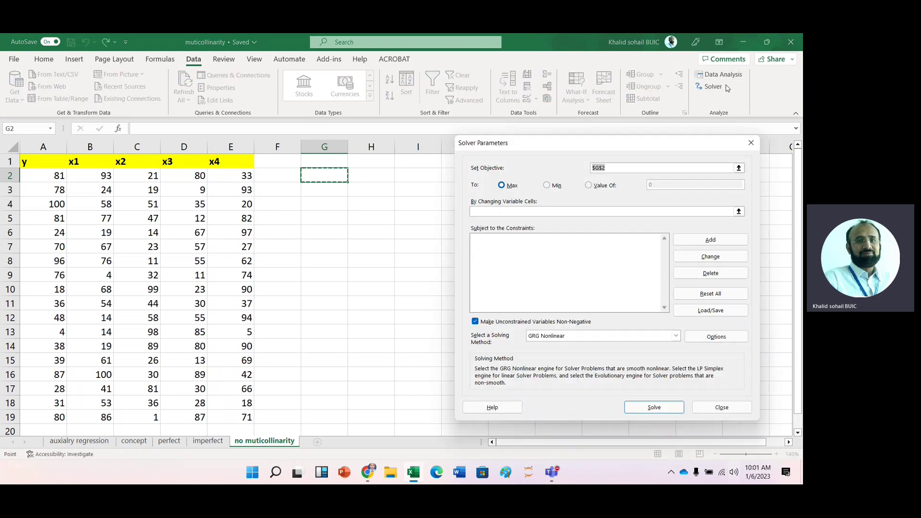
key(Escape)
click(729, 77)
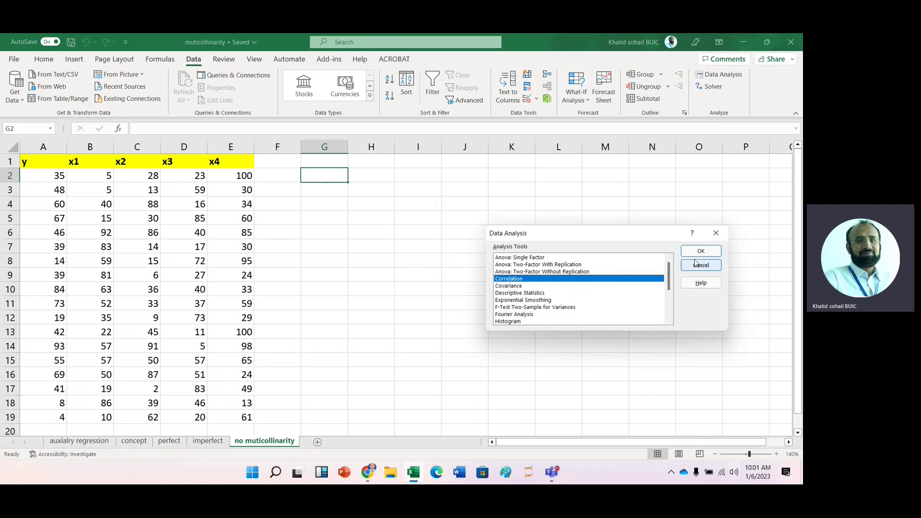
click(700, 252)
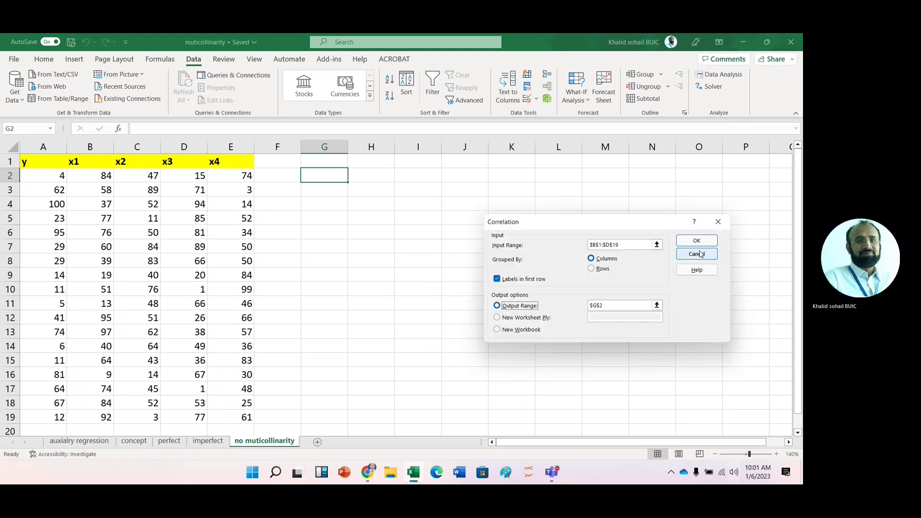
click(693, 240)
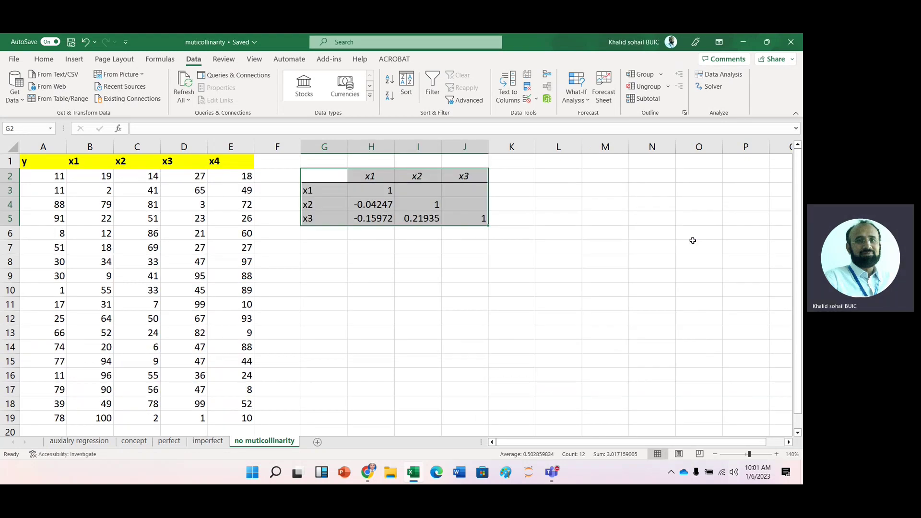
click(716, 75)
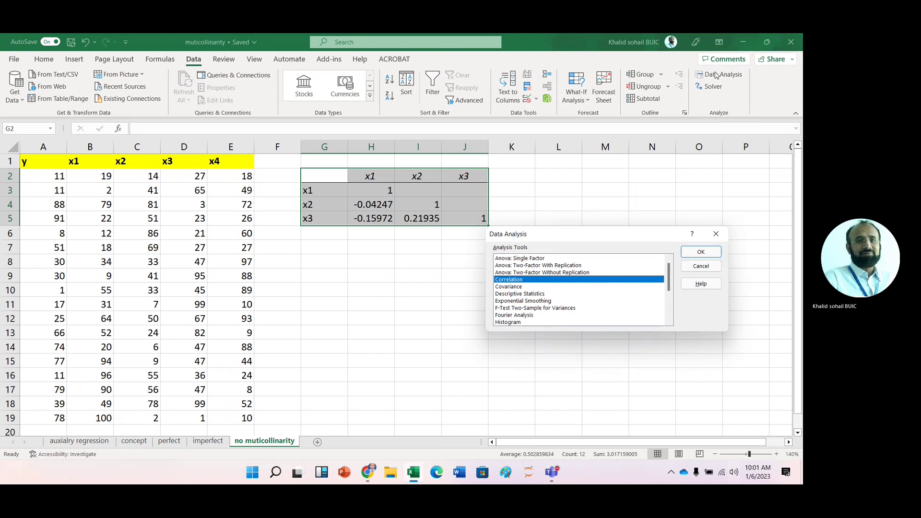
- Rerun Correlation on B1:E19 with output at G2, overwriting the old table
click(700, 252)
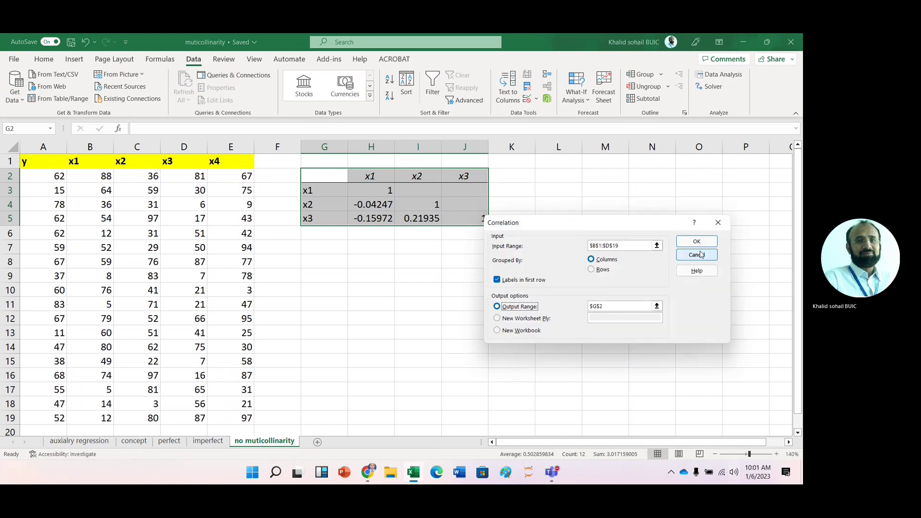
click(656, 245)
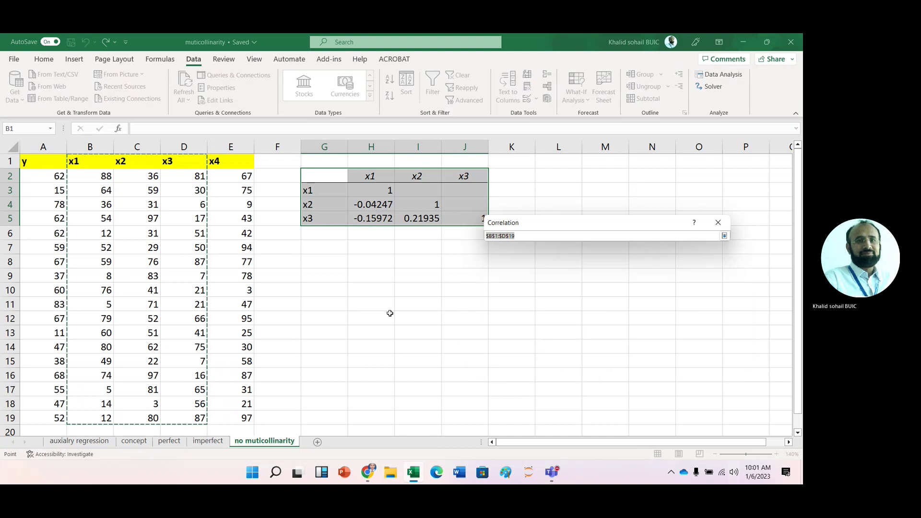
drag(77, 163, 230, 415)
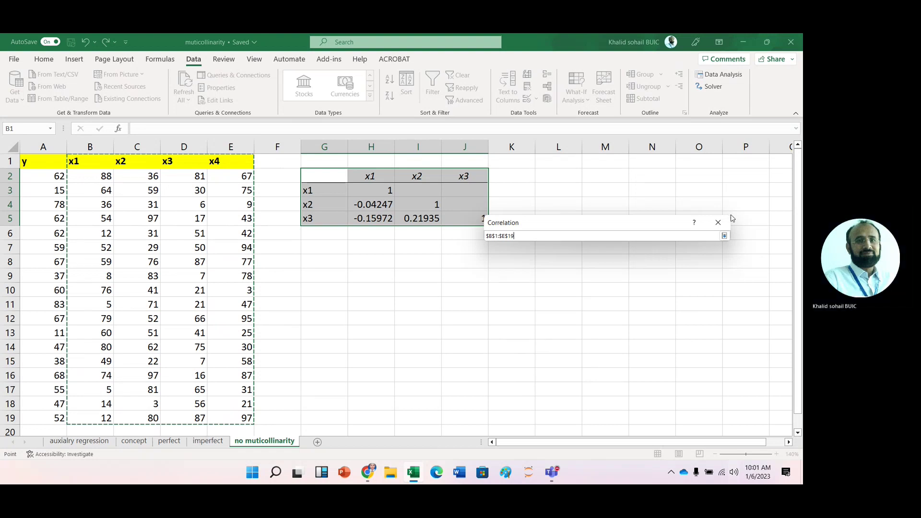
click(718, 223)
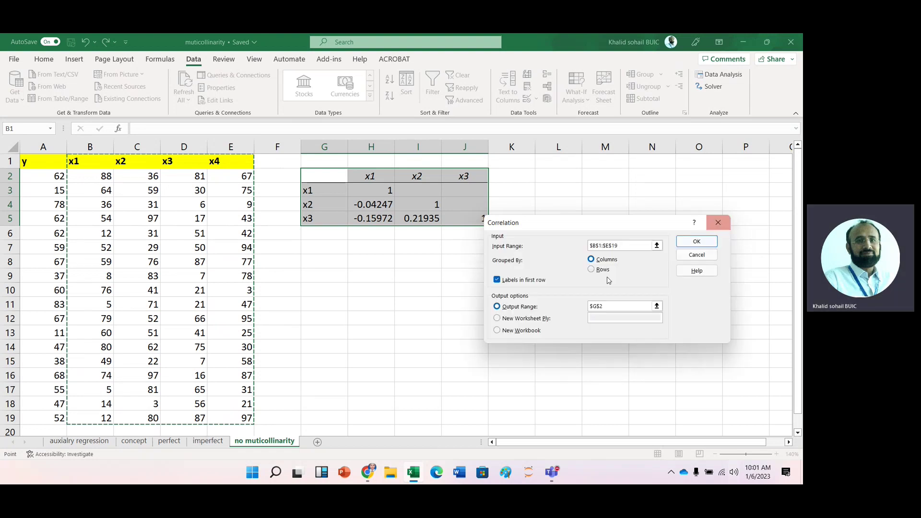
click(496, 306)
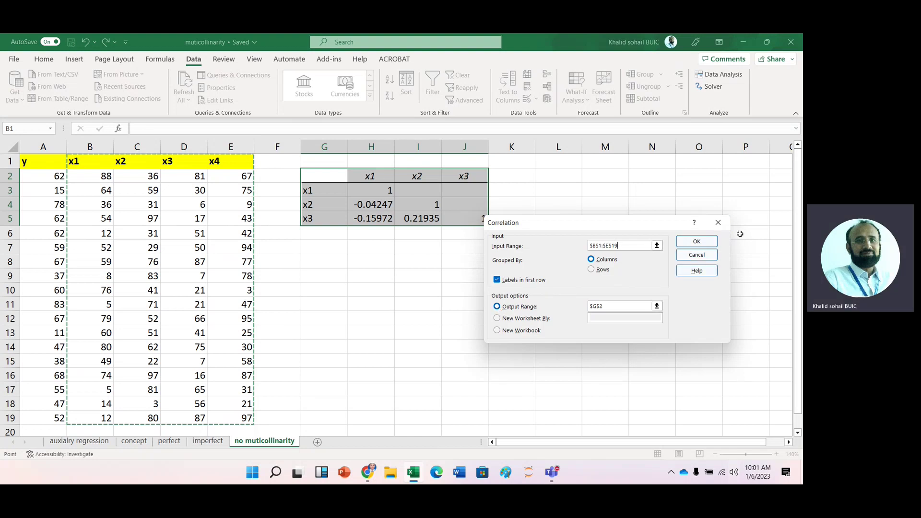
click(696, 243)
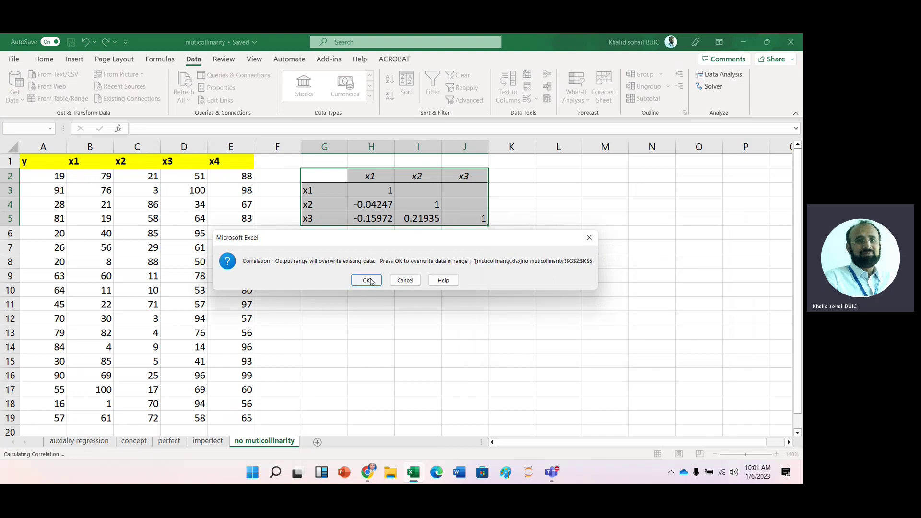
click(370, 279)
- Check the random formula in D2 and return to the perfect sheet
drag(371, 278, 409, 267)
click(410, 272)
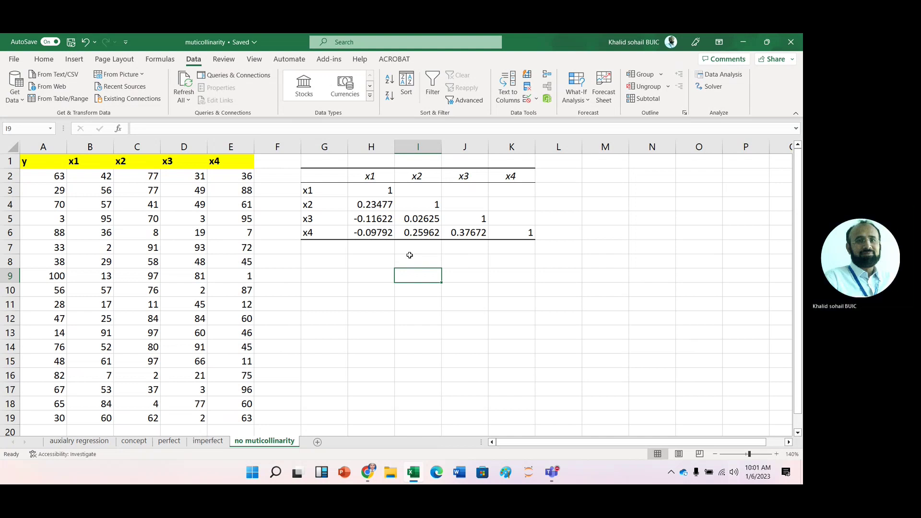
click(200, 176)
click(367, 270)
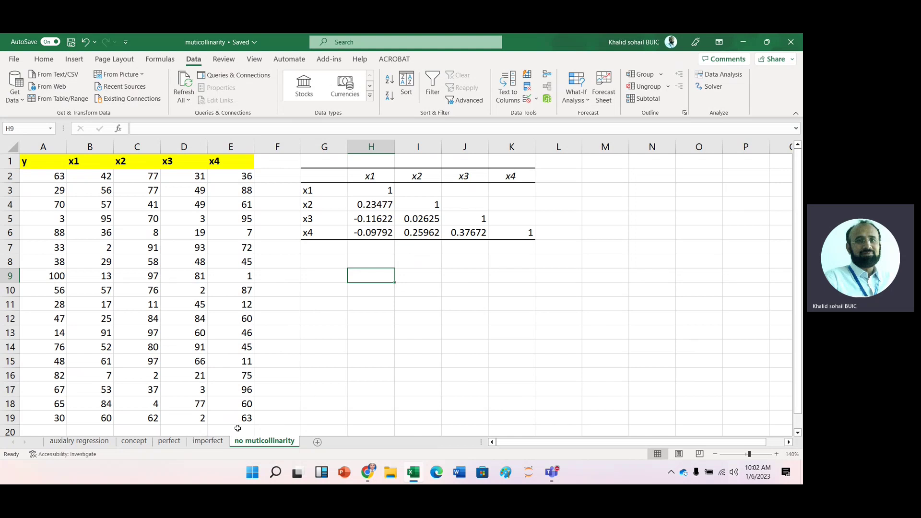
click(169, 441)
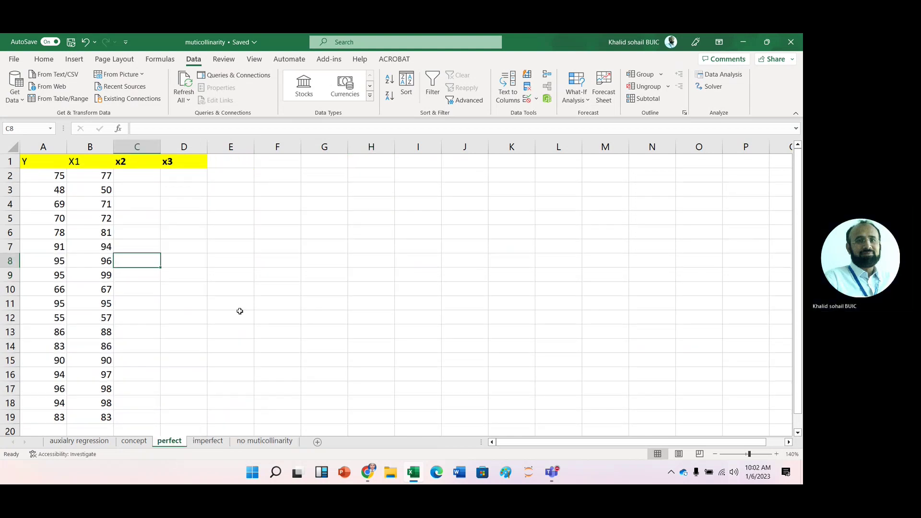
- Enter =B2*3 in C2 and =C2*6 in D2
click(105, 176)
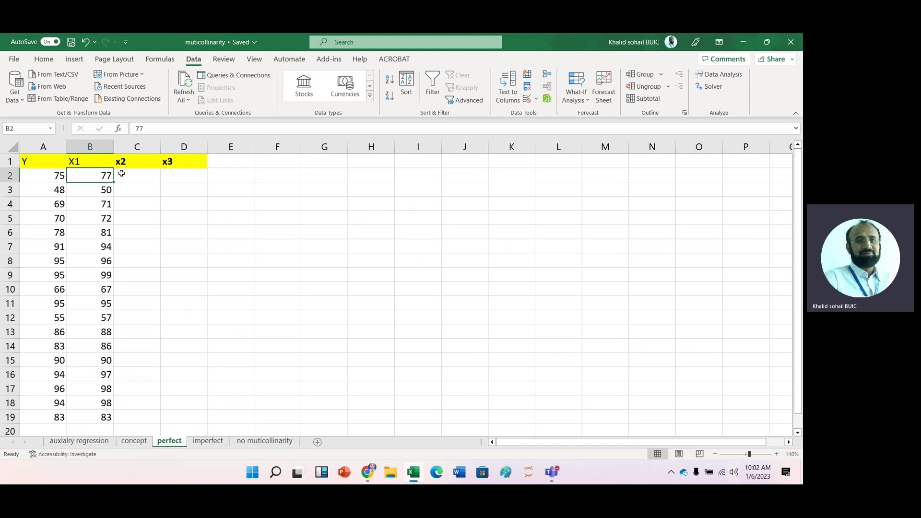
click(121, 173)
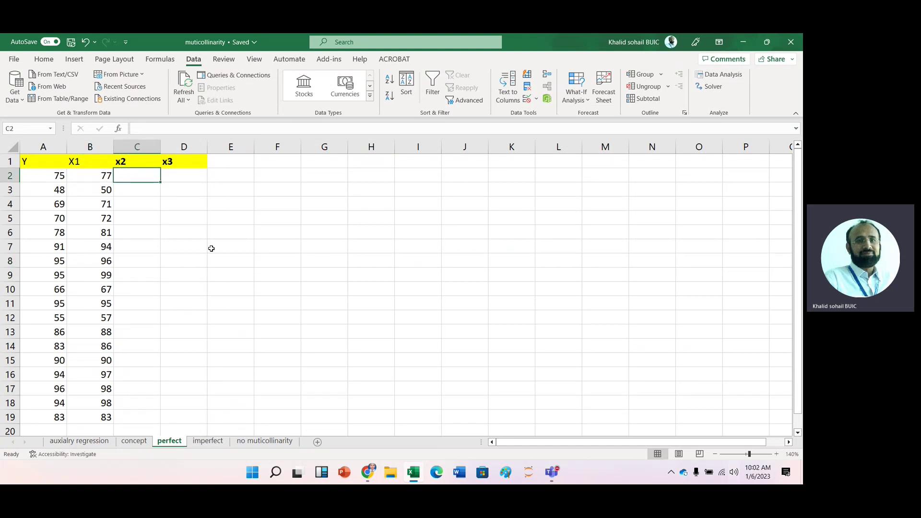
text(=)
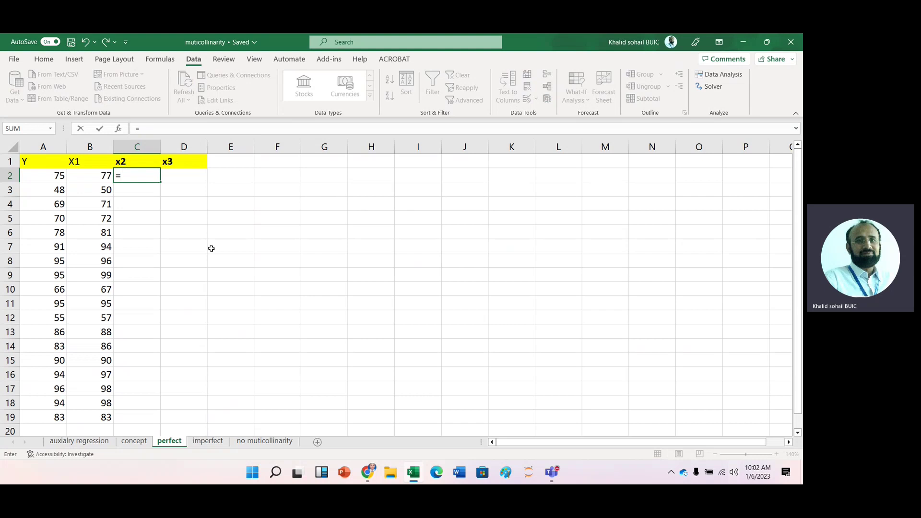
key(Left)
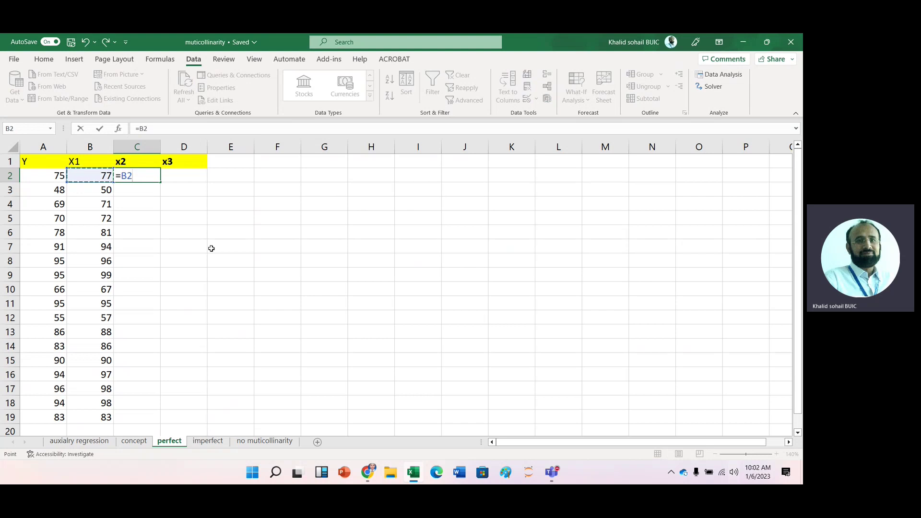
text(*3)
key(Return)
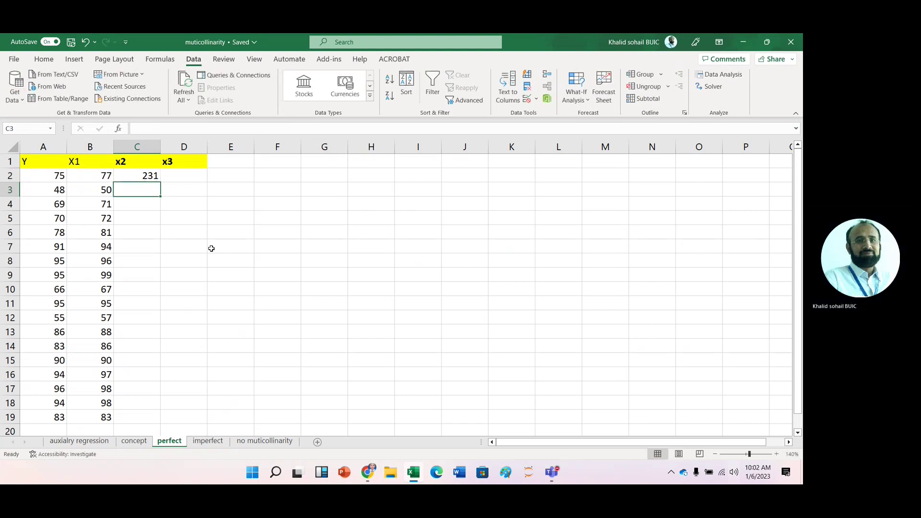
click(184, 178)
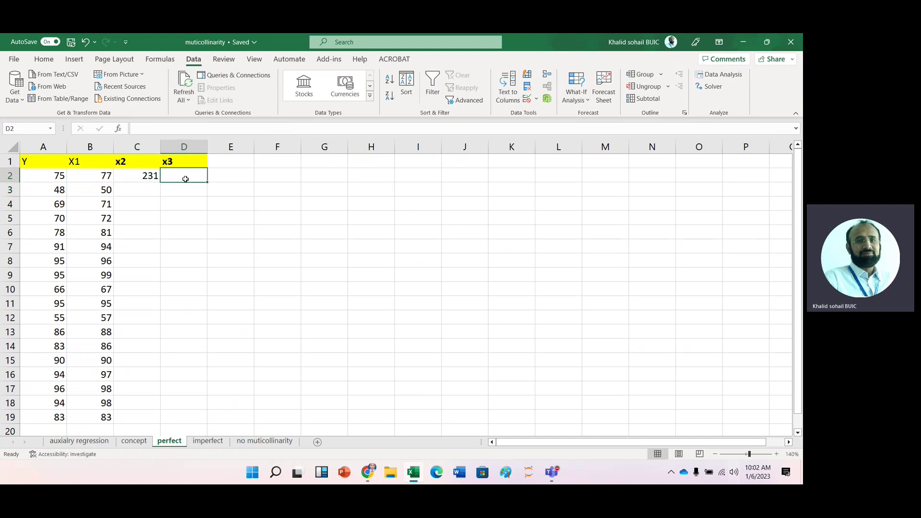
text(=)
key(Left)
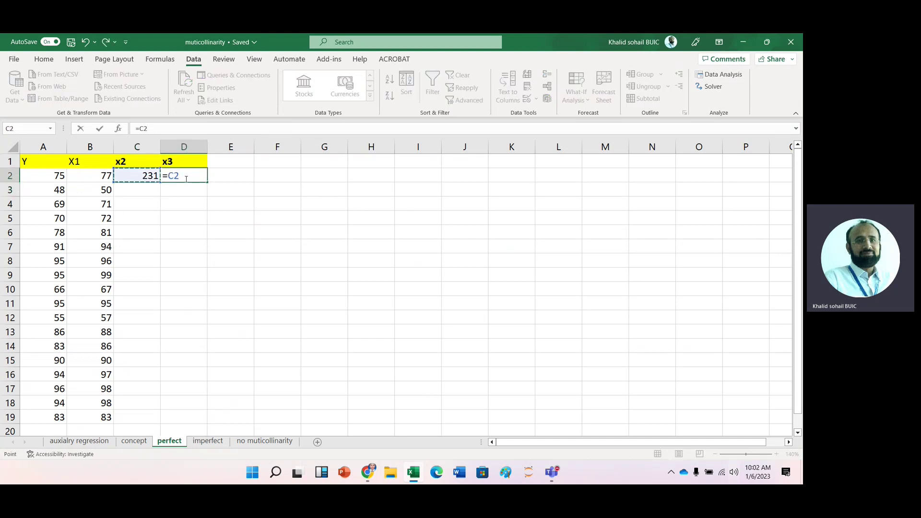
text(*)
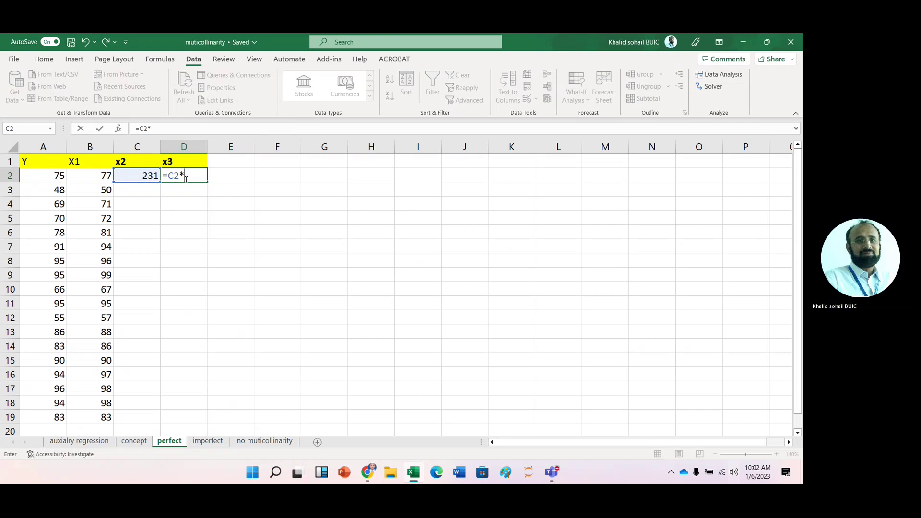
text(6)
key(Return)
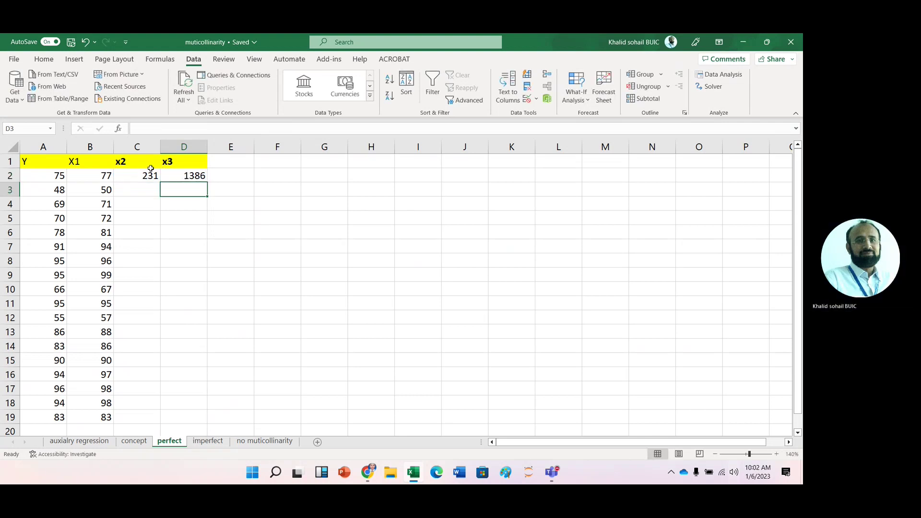
- Fill the C2:D2 formulas down to row 19
click(151, 172)
drag(152, 172, 205, 182)
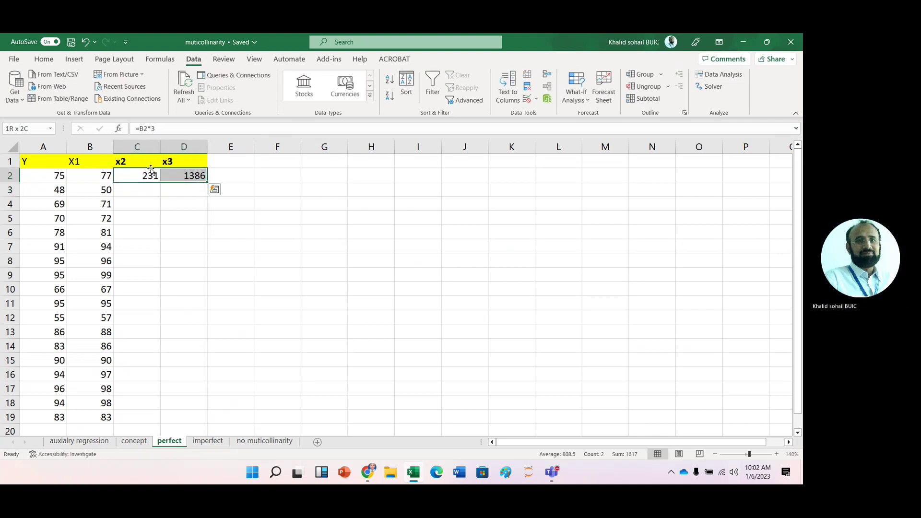
double_click(207, 183)
click(263, 179)
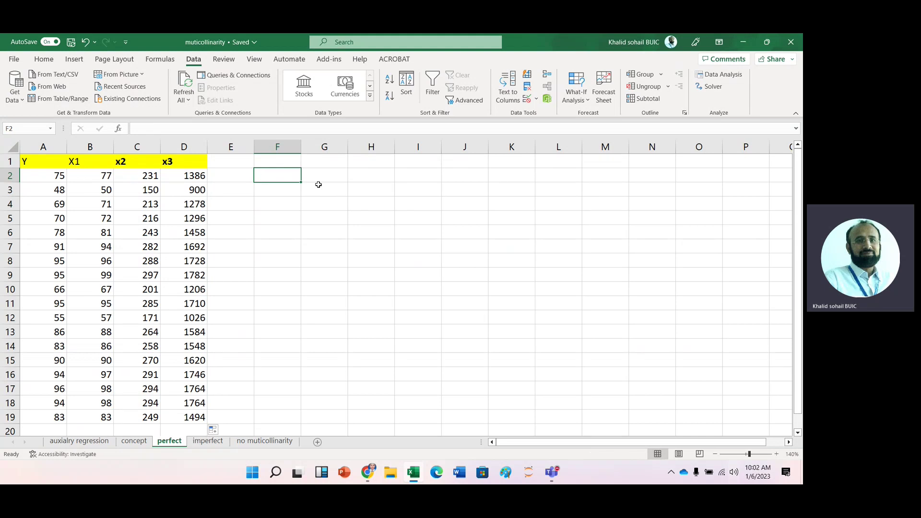
- Run Correlation on B1:D19 with output at G2, showing all pairwise correlations of 1
click(720, 74)
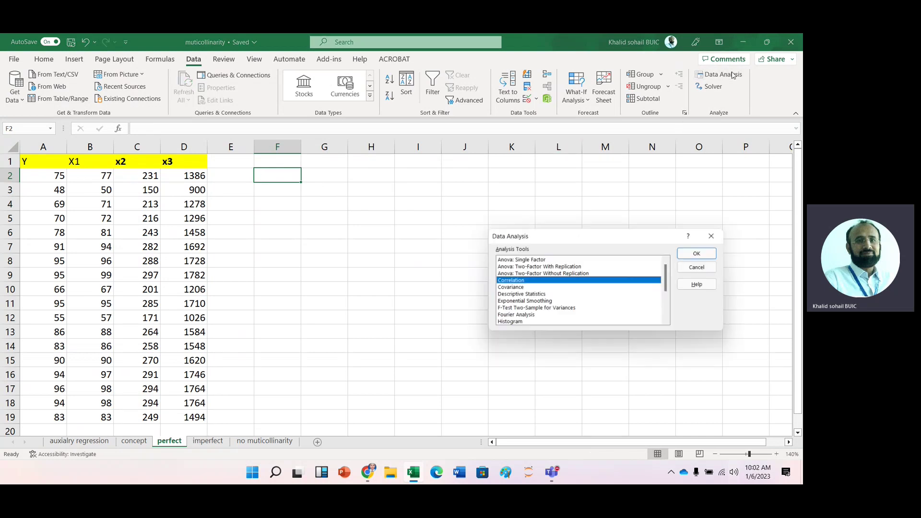
click(693, 252)
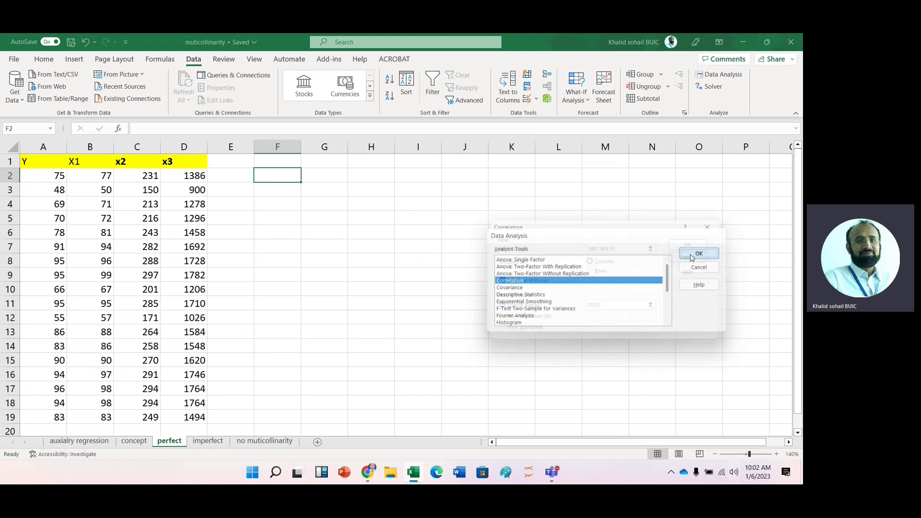
click(657, 247)
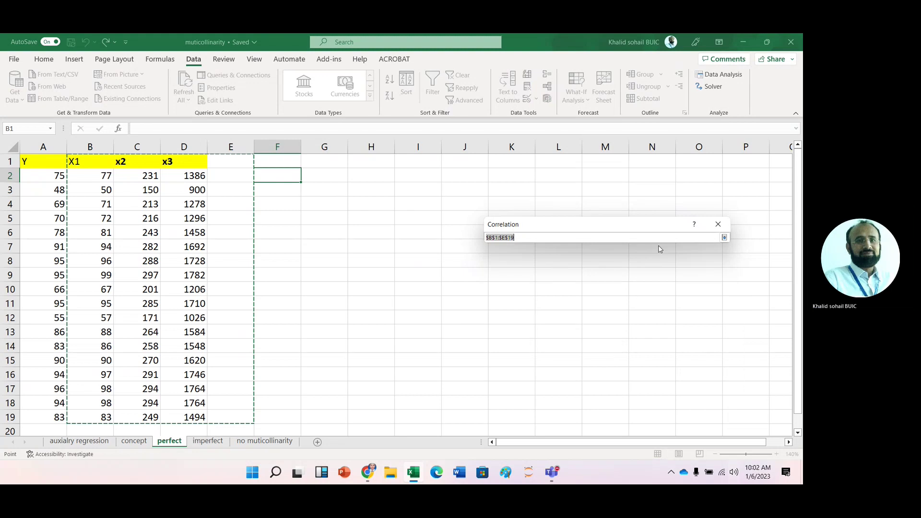
key(shift+Left)
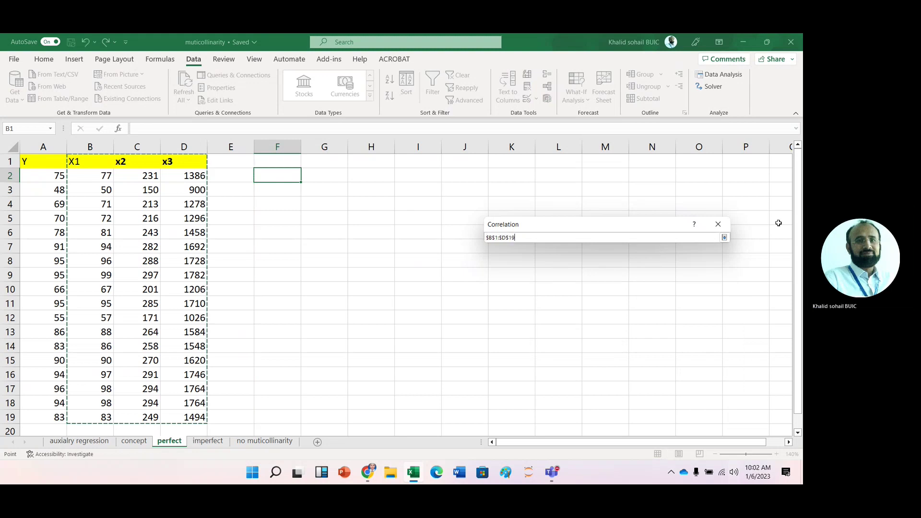
click(724, 238)
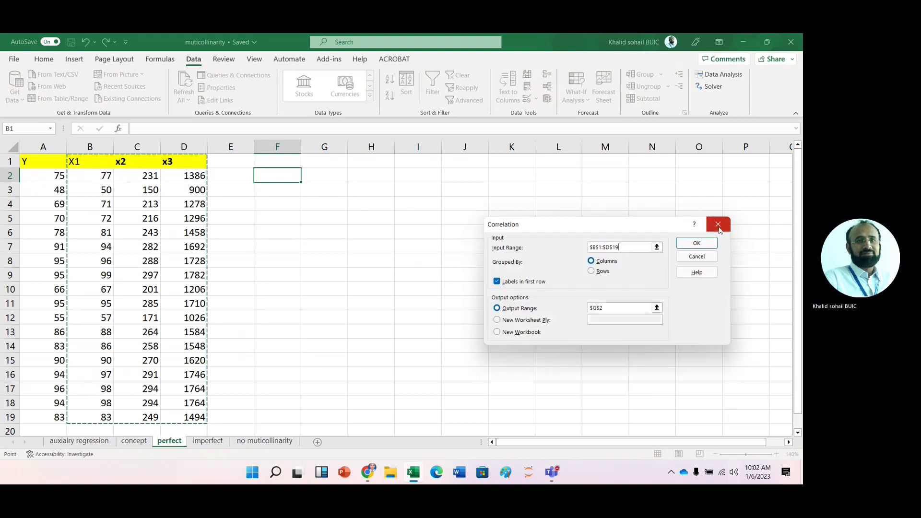
click(696, 243)
click(404, 244)
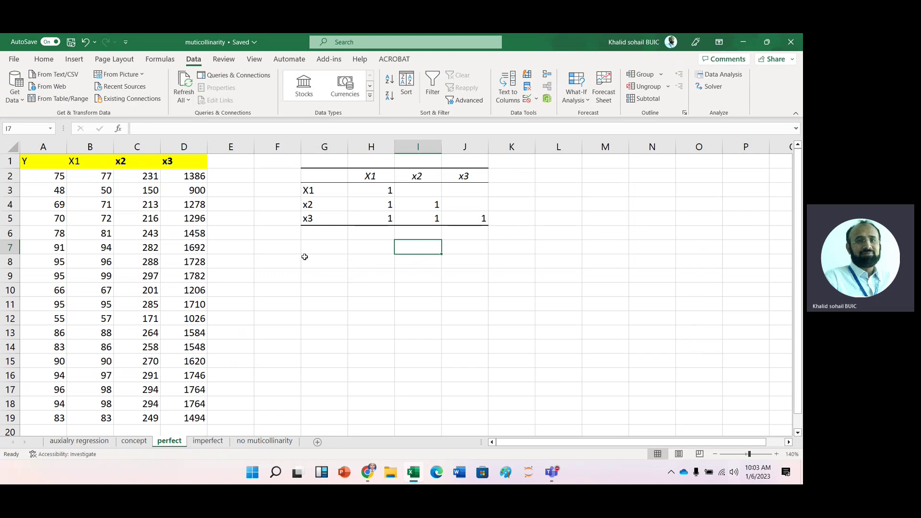
- Start a Regression with Y range A1:A19 and X range B1:D19
click(322, 246)
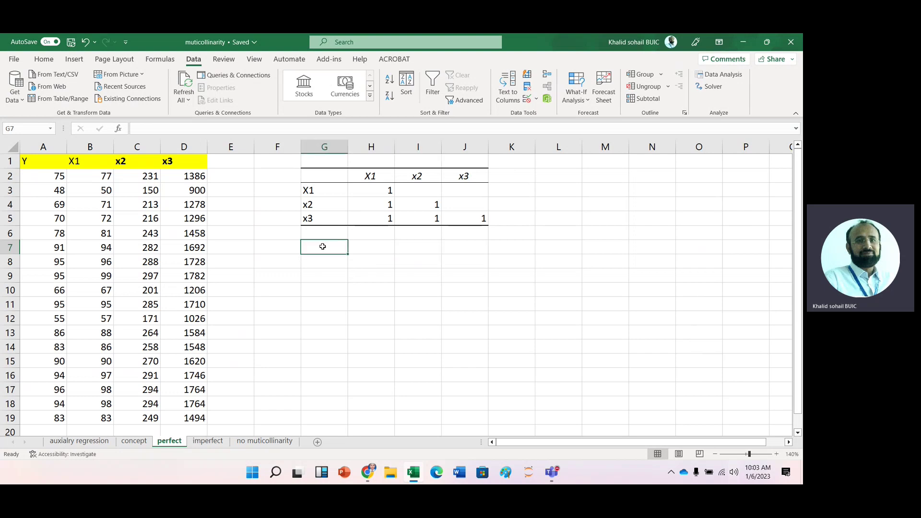
click(730, 75)
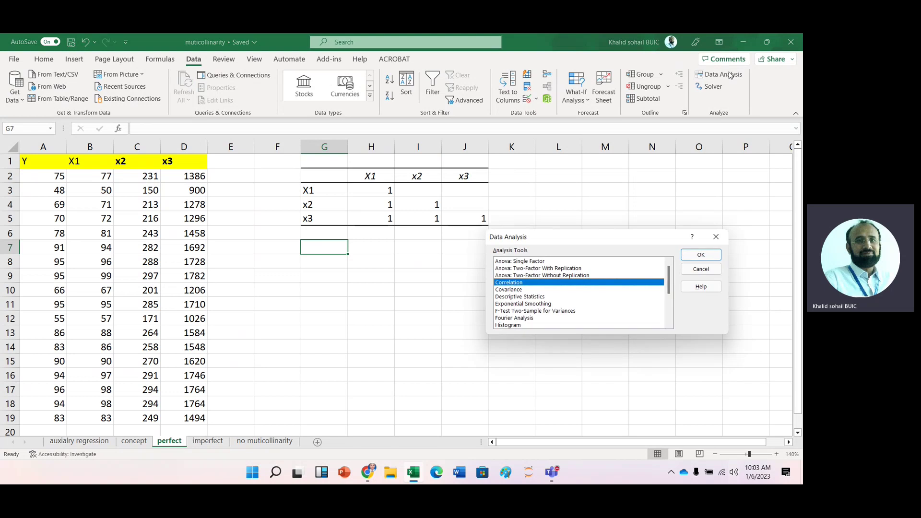
key(Down)
key(Down)
key(Down)
key(Down)
key(Down)
key(Down)
key(Down)
key(Down)
key(Down)
key(Down)
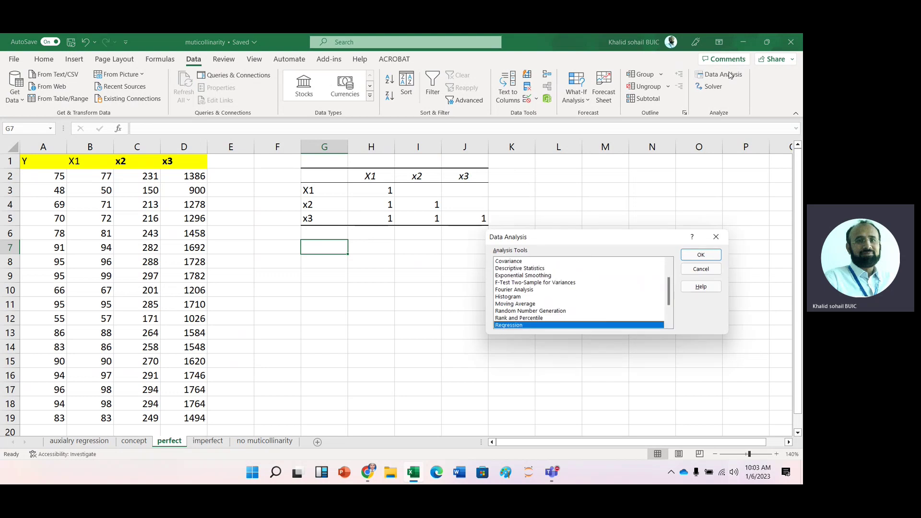
click(708, 255)
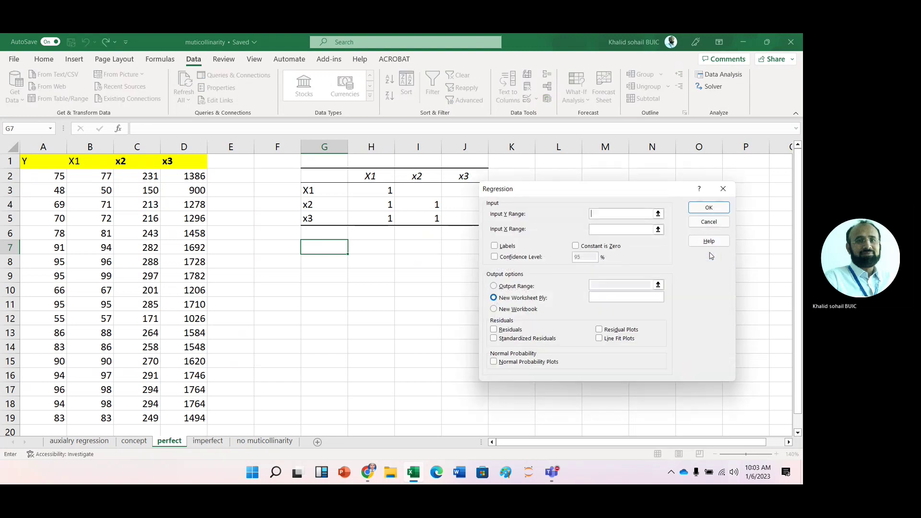
click(37, 158)
key(ctrl+shift+Down)
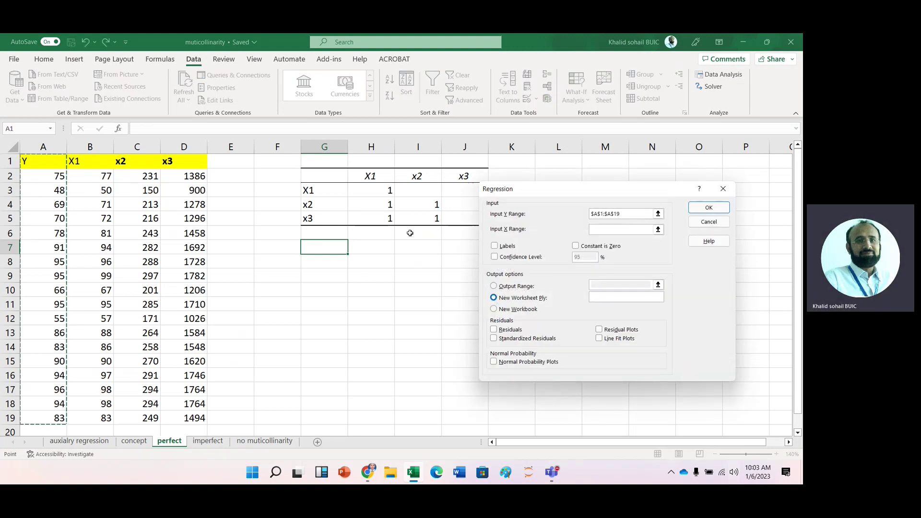
click(602, 228)
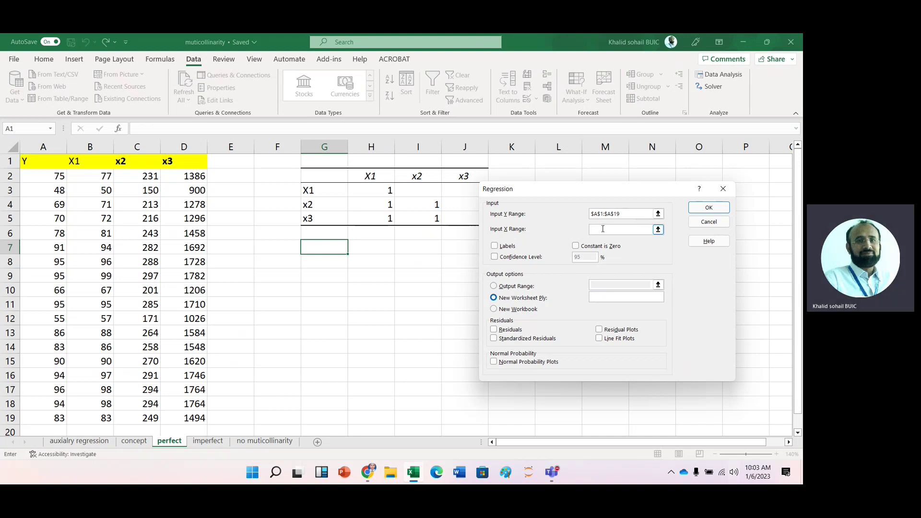
click(75, 157)
key(ctrl+shift+Right)
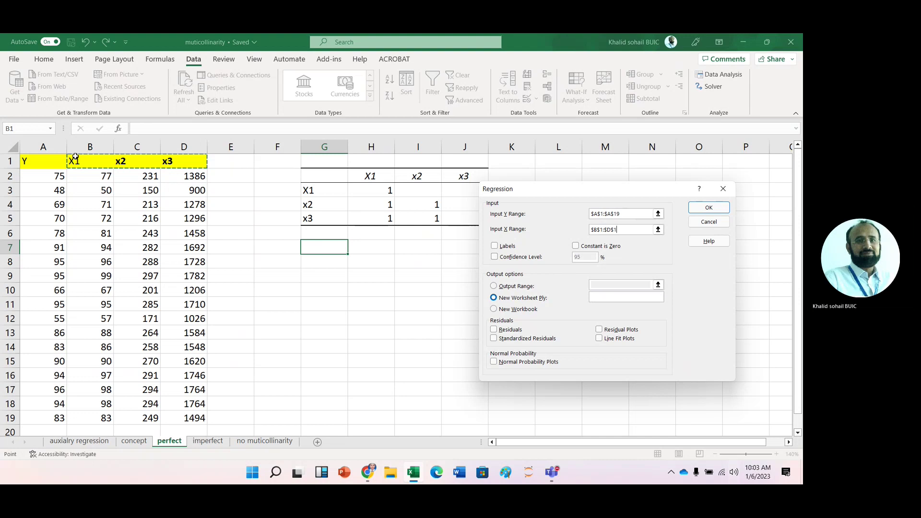
key(ctrl+shift+Down)
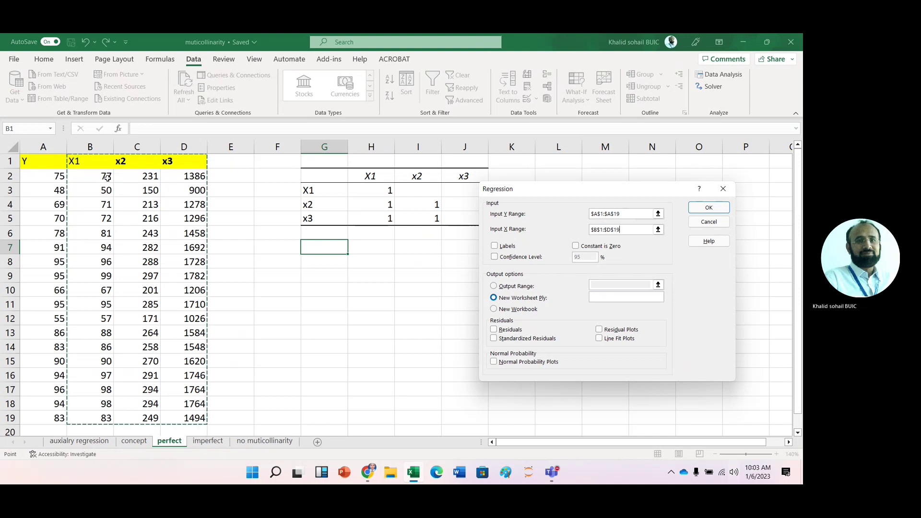
- Tick Labels and 95% confidence, output to G7, and run it (R Square 0.99311)
click(494, 245)
click(494, 257)
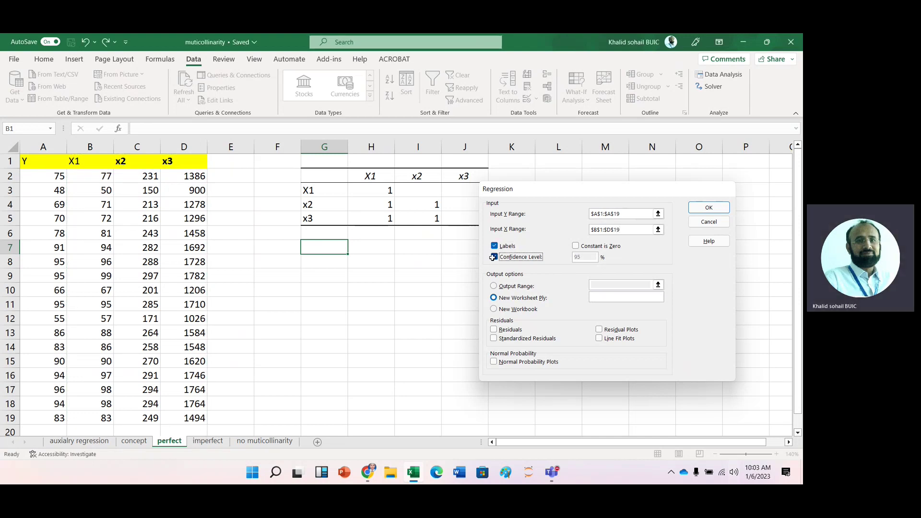
click(491, 283)
click(593, 280)
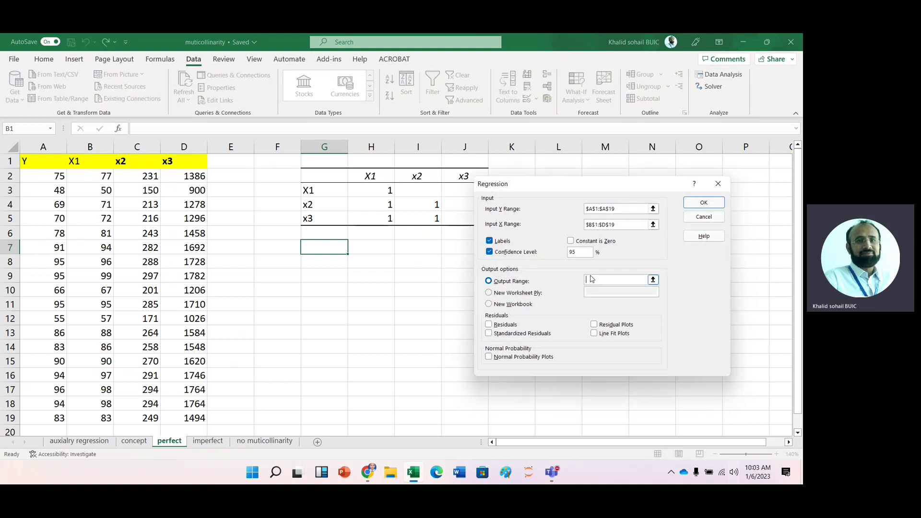
click(319, 250)
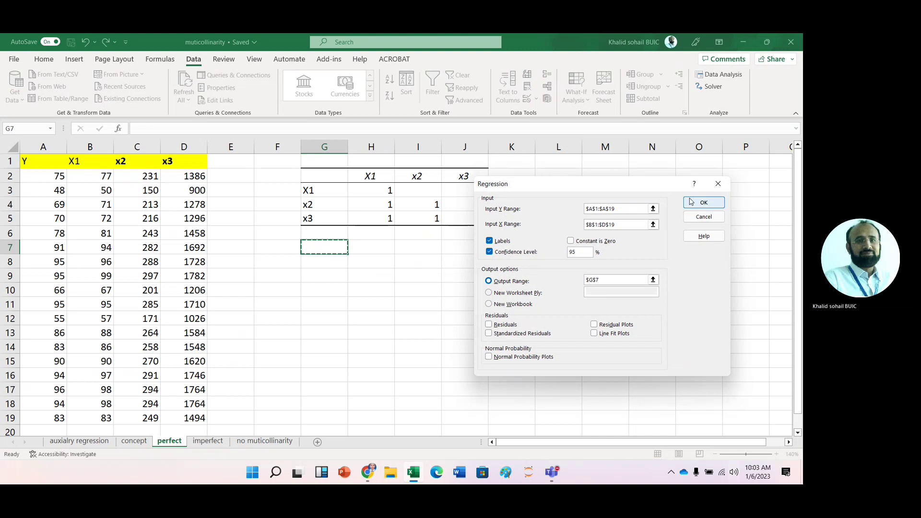
click(694, 201)
- Inspect X1's zero coefficient and #NUM! p-value, then go to the imperfect sheet
click(548, 266)
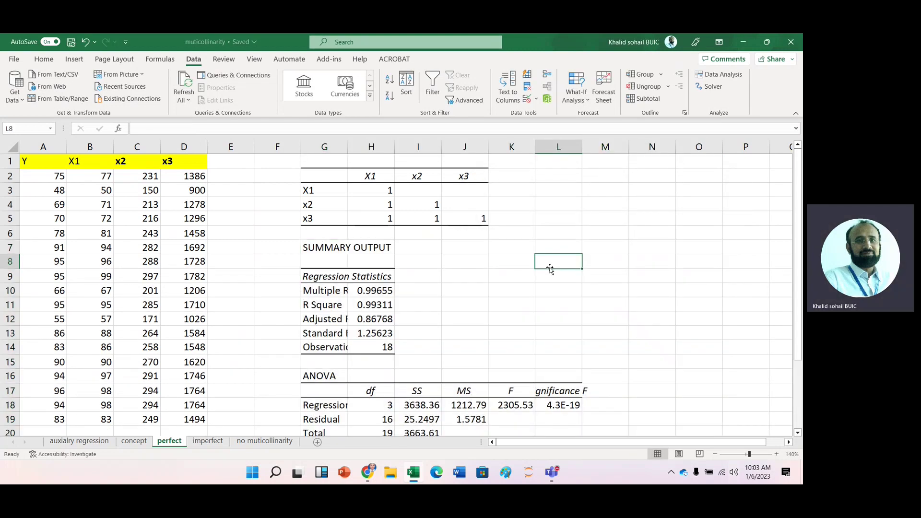
key(Left)
key(Down)
key(Down)
key(Down)
key(Down)
key(Down)
key(Down)
key(Down)
key(Down)
key(Down)
key(Down)
key(Down)
key(Down)
key(Down)
key(Down)
key(Down)
key(Down)
key(Down)
key(Down)
key(Down)
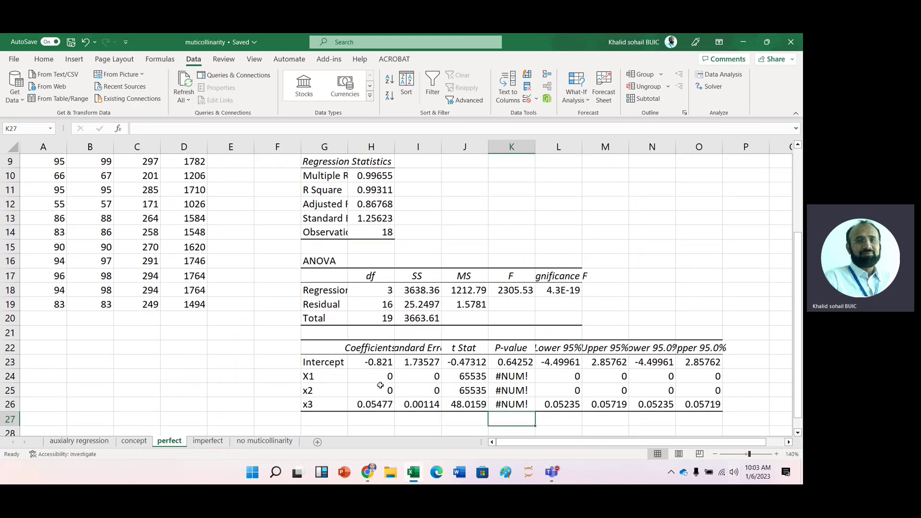
click(376, 377)
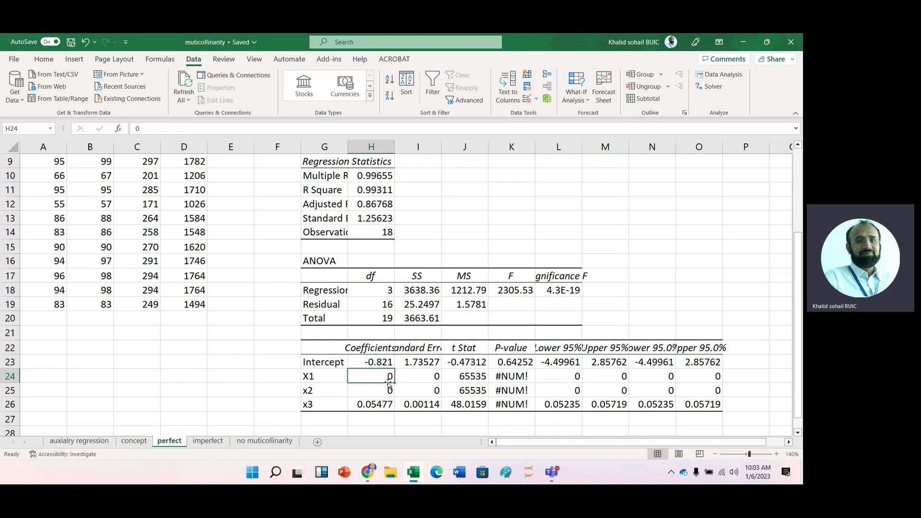
click(507, 378)
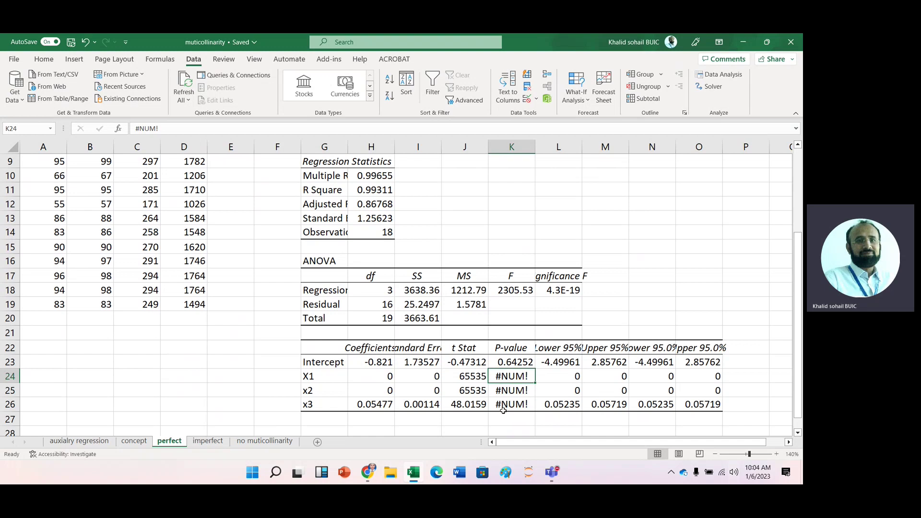
click(217, 344)
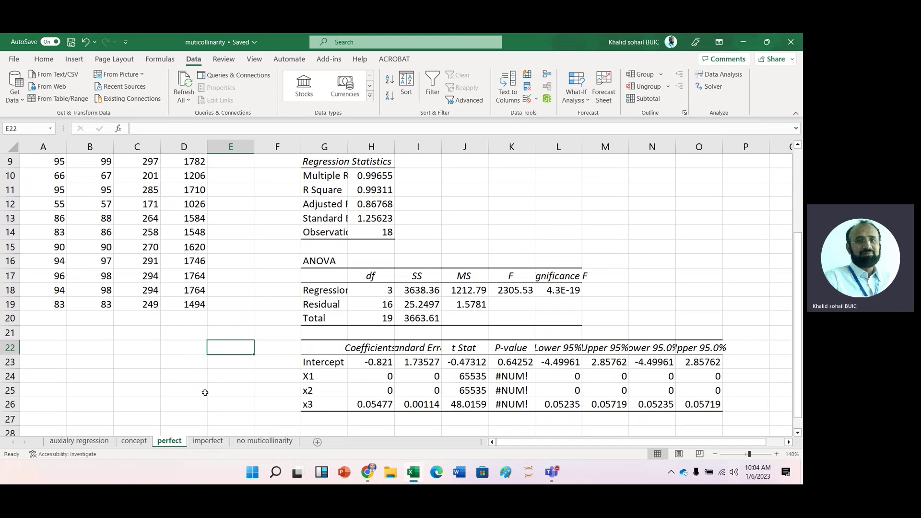
click(207, 441)
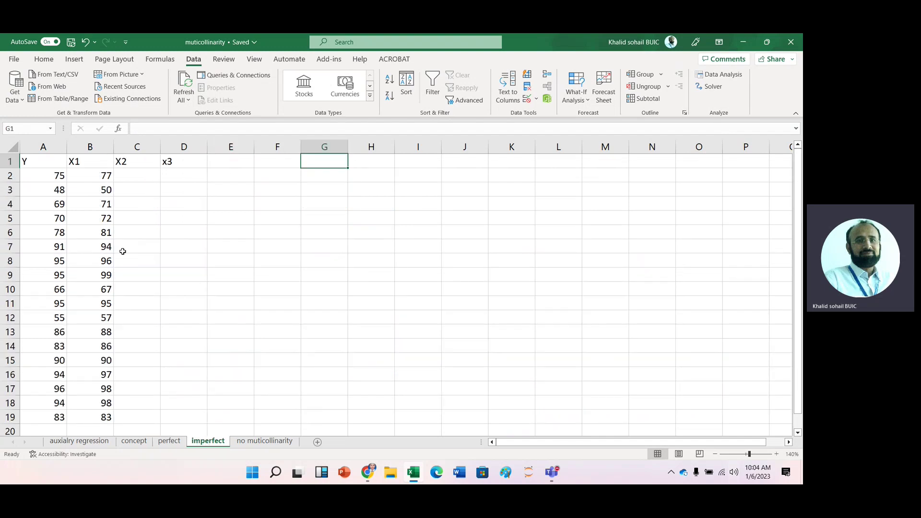
- Enter =B2+RANDBETWEEN(1,20) in C2, giving 94 as the first X2 value
click(87, 176)
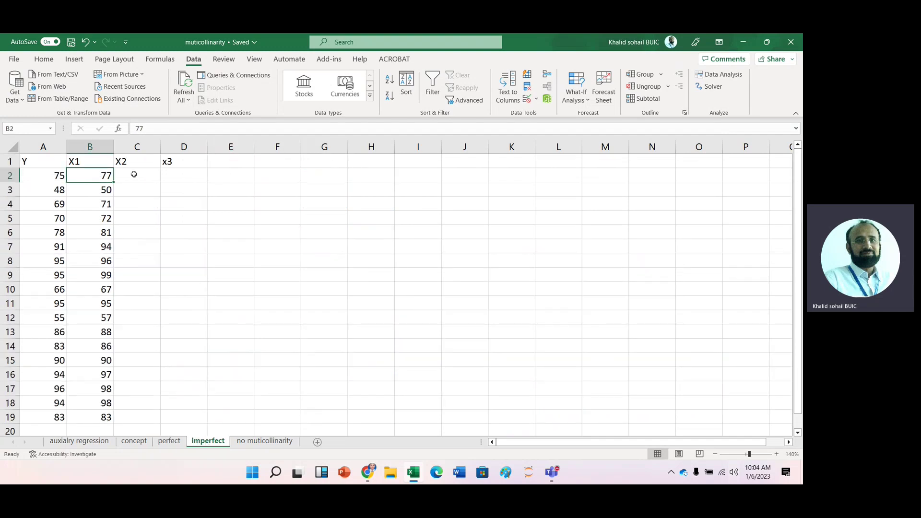
click(134, 174)
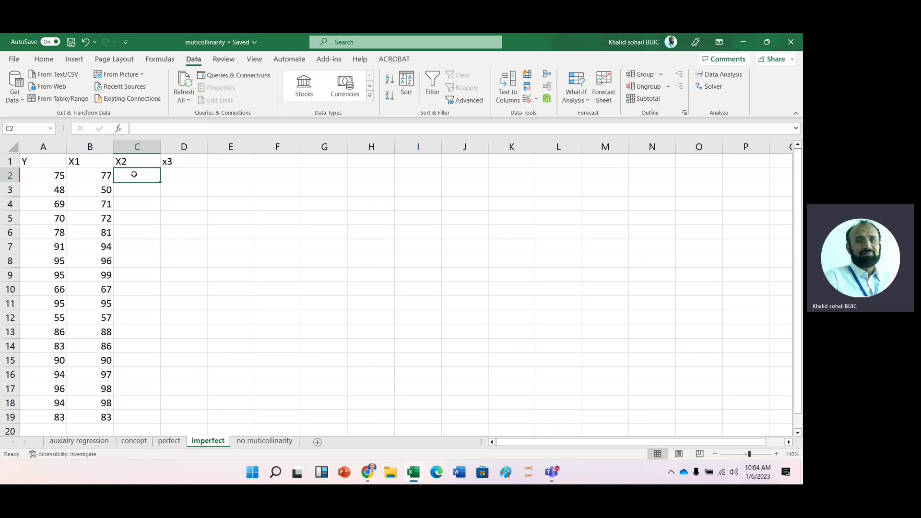
text(=)
key(Left)
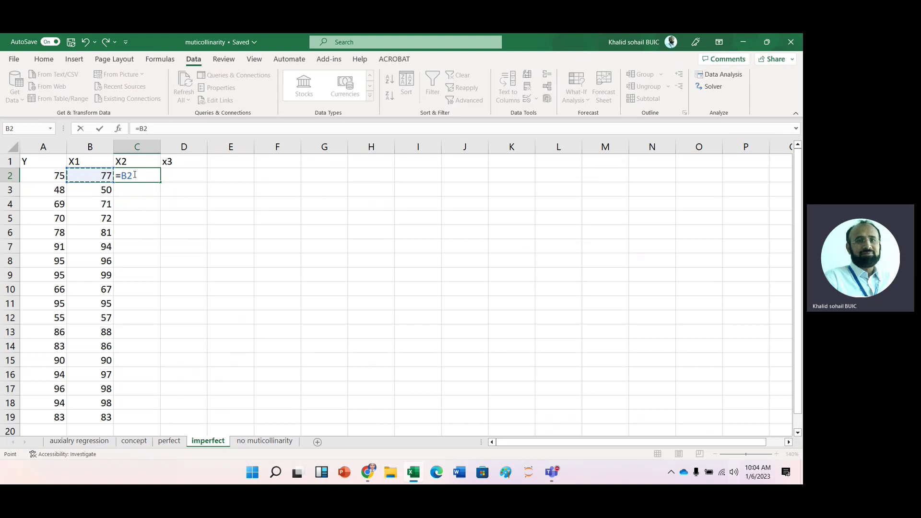
text(+ran)
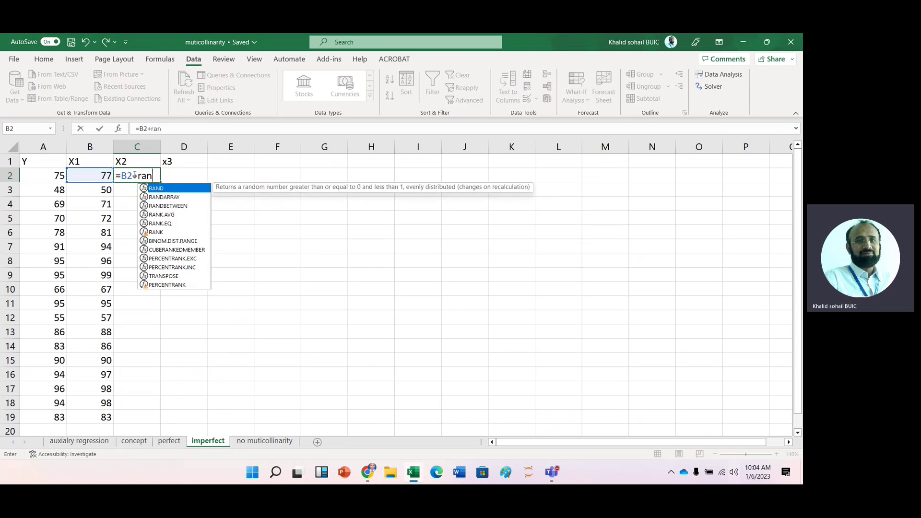
key(Down)
key(Down)
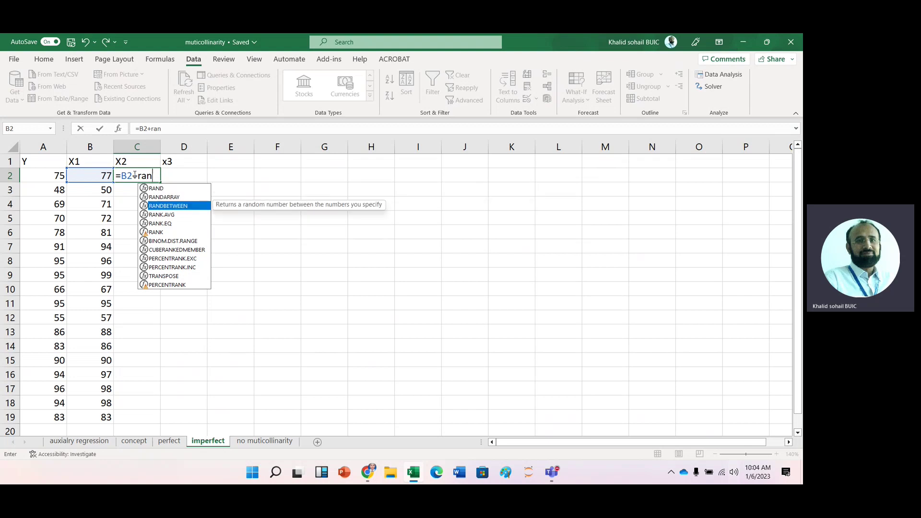
key(Tab)
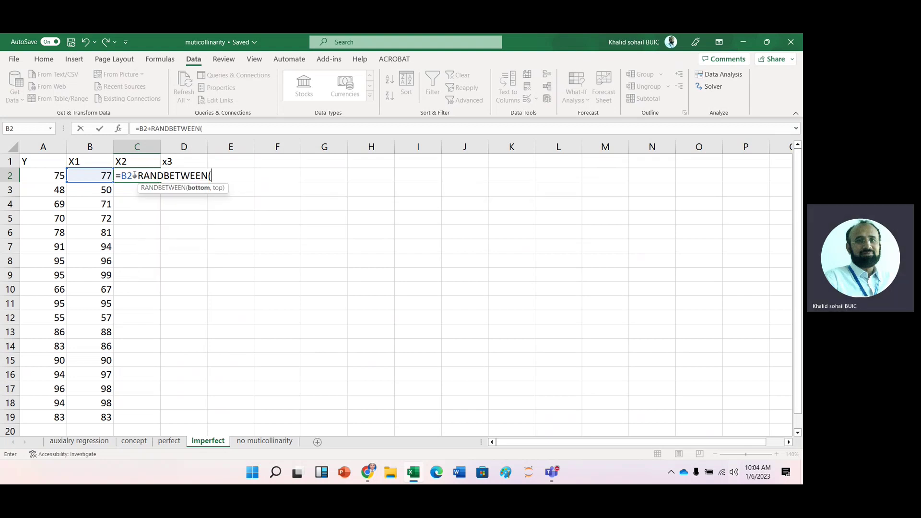
text(1,20))
key(Return)
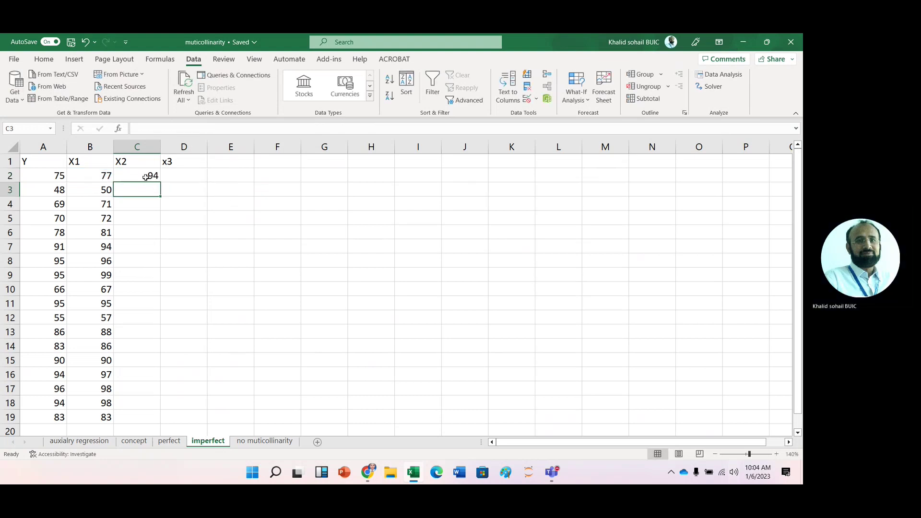
click(136, 175)
- Enter =B2+RANDBETWEEN(1,30) in D2 as the first x3 value
click(184, 177)
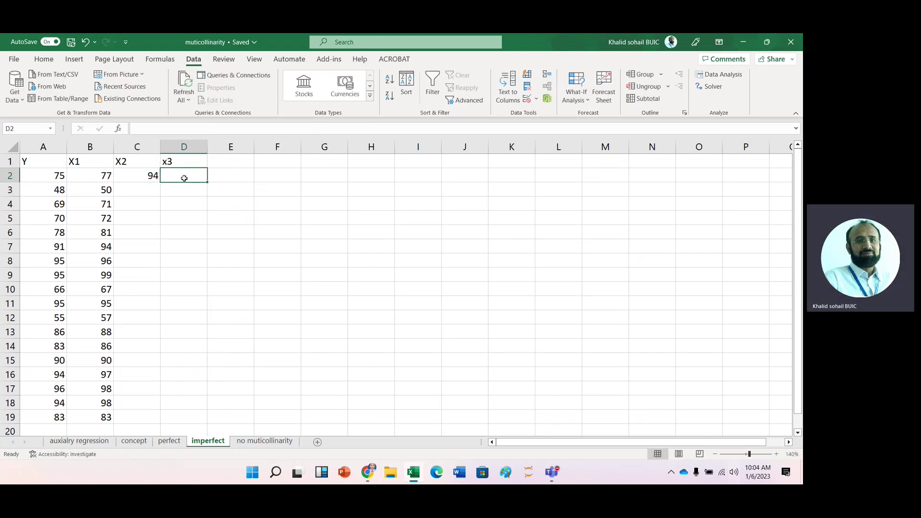
text(=)
key(Left)
key(Left)
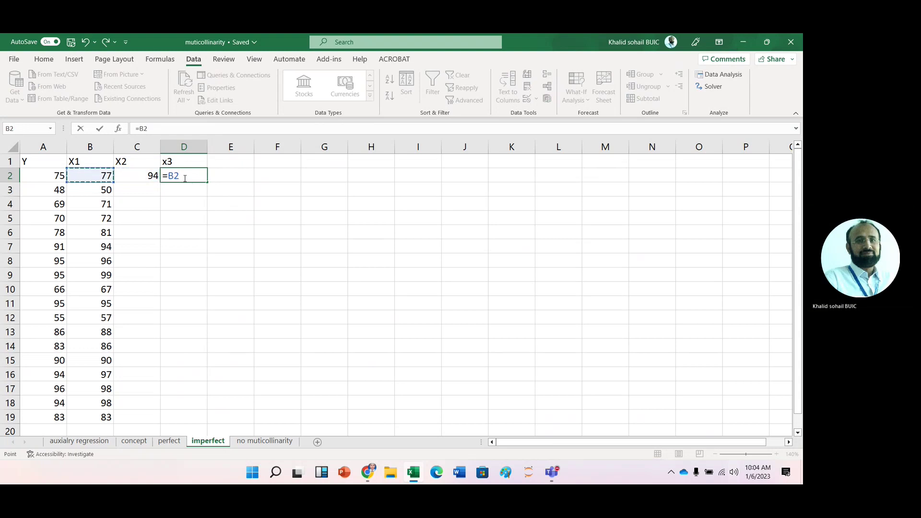
text(+)
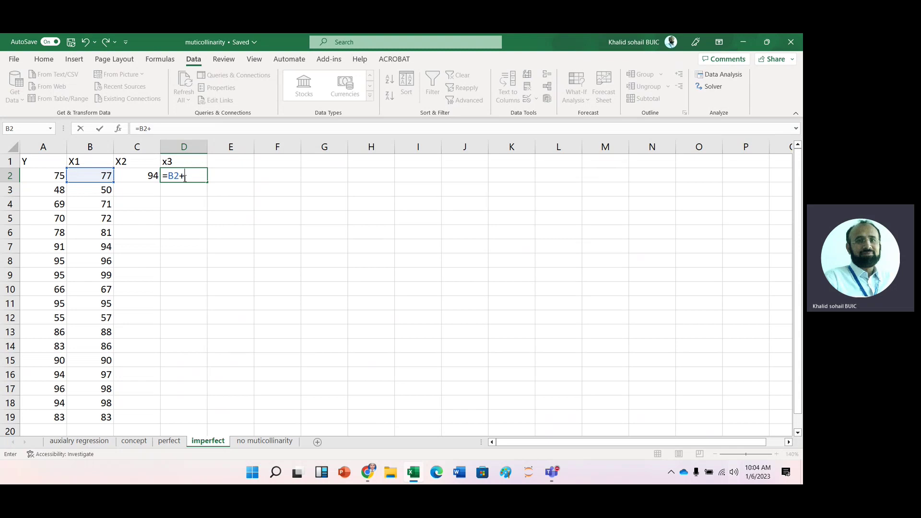
text(rand)
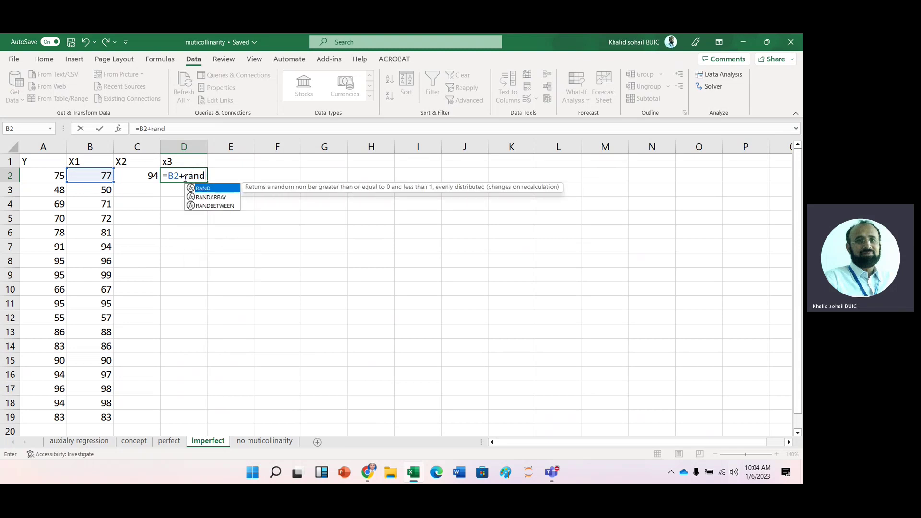
key(Down)
key(Down)
key(Tab)
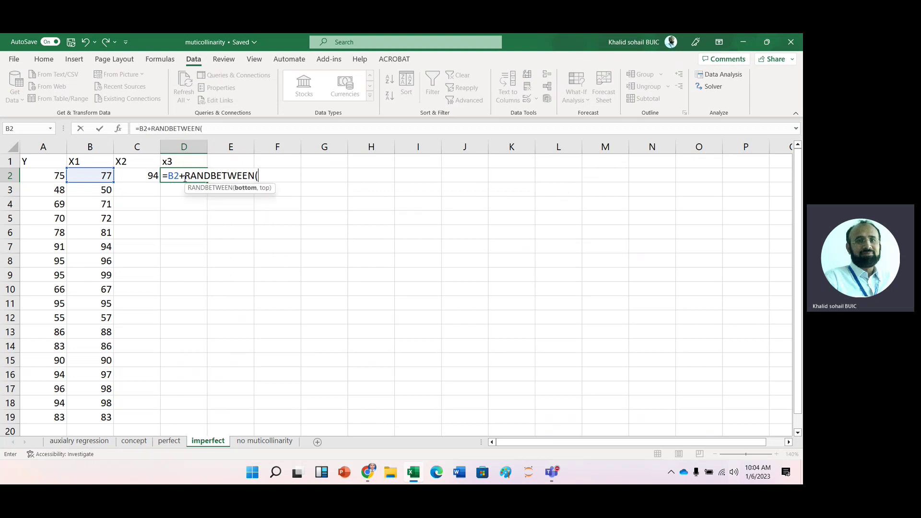
text(1,30))
key(Return)
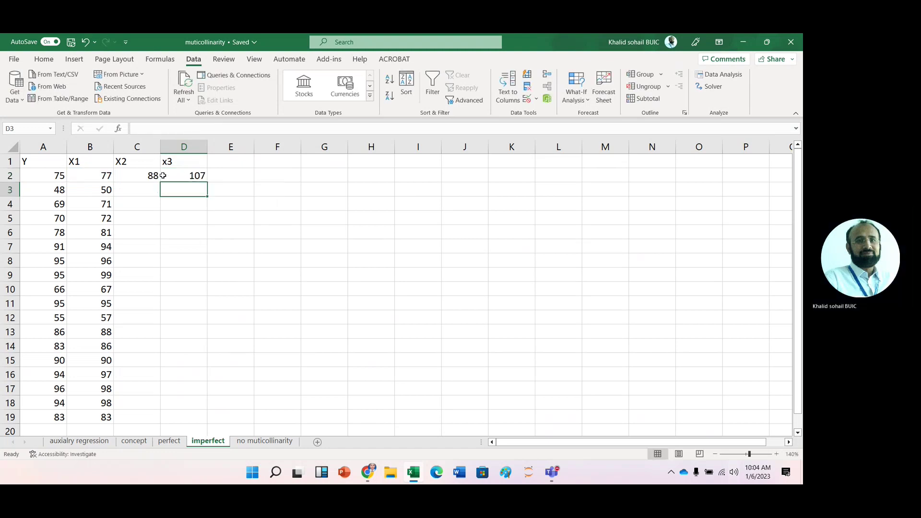
- Fill the C2:D2 formulas down to row 19
click(156, 176)
drag(160, 183, 207, 183)
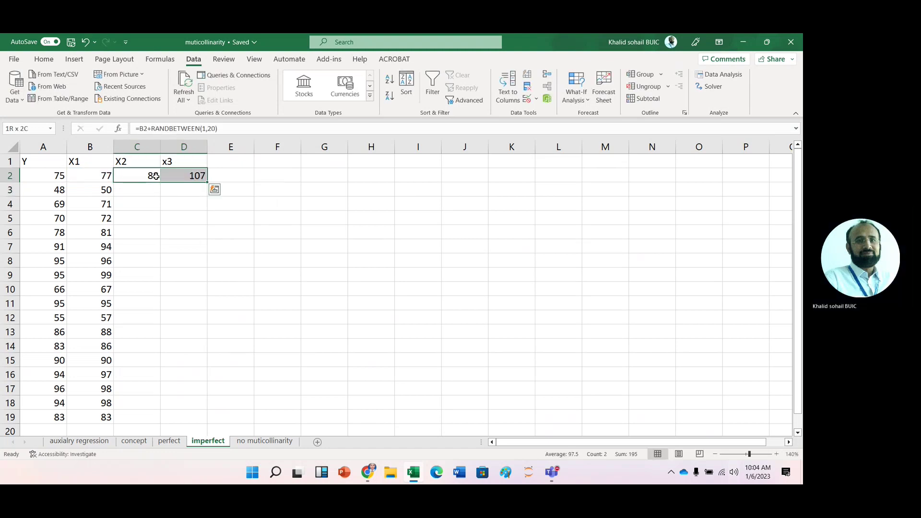
double_click(206, 184)
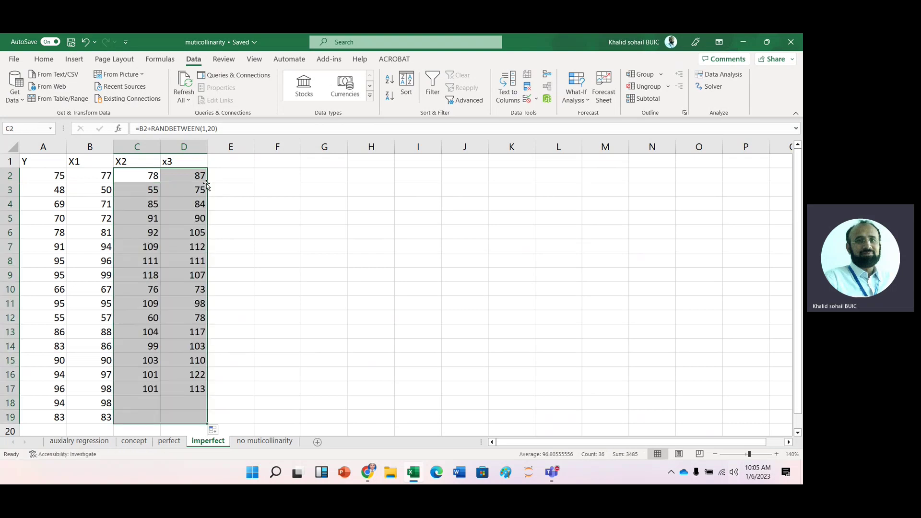
click(262, 166)
click(272, 176)
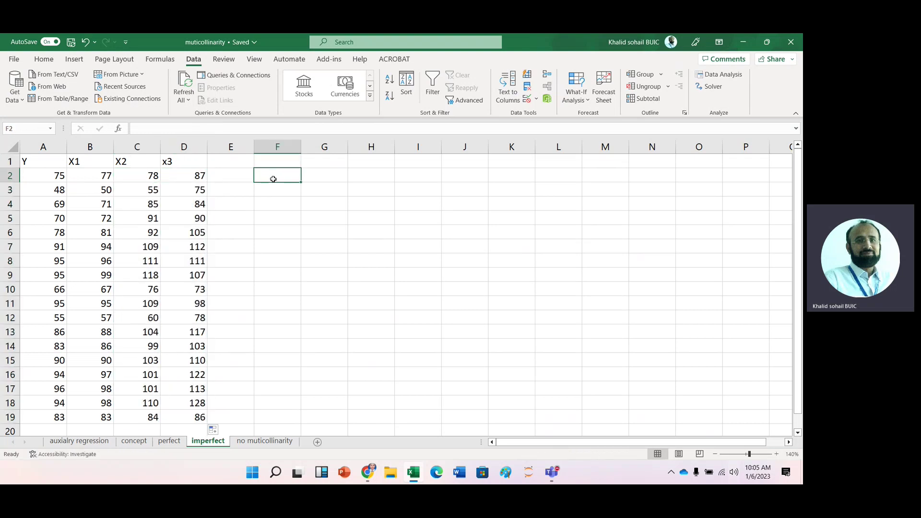
click(730, 78)
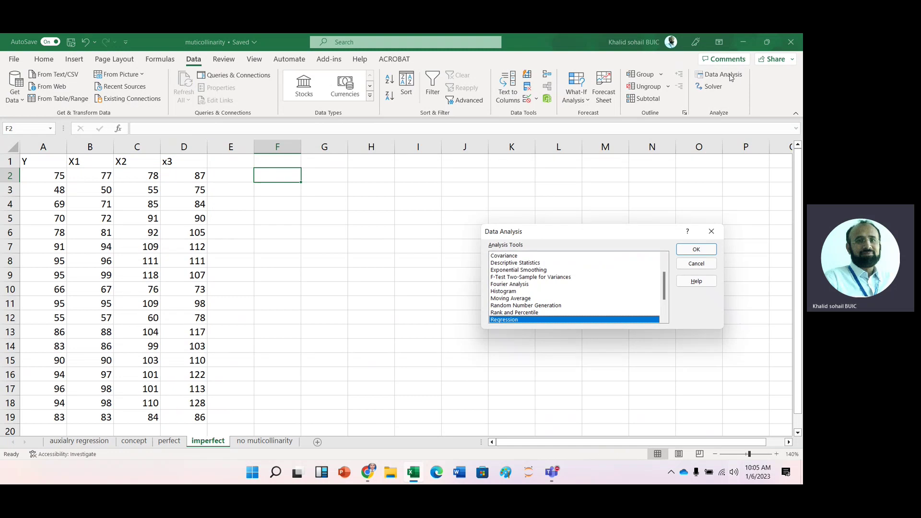
- Correlate B1:D19 with labels into G2, giving X1–X2 0.90663, X1–x3 0.82274, X2–x3 0.73094
click(700, 250)
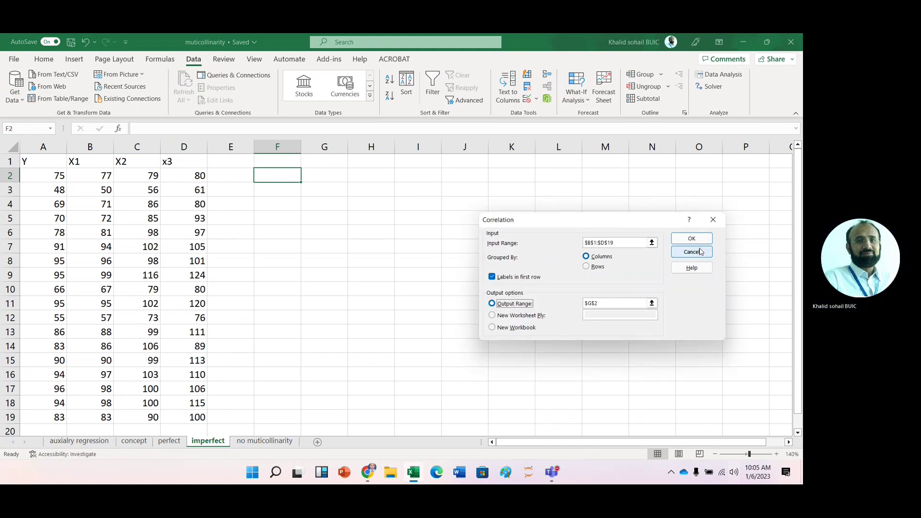
click(652, 243)
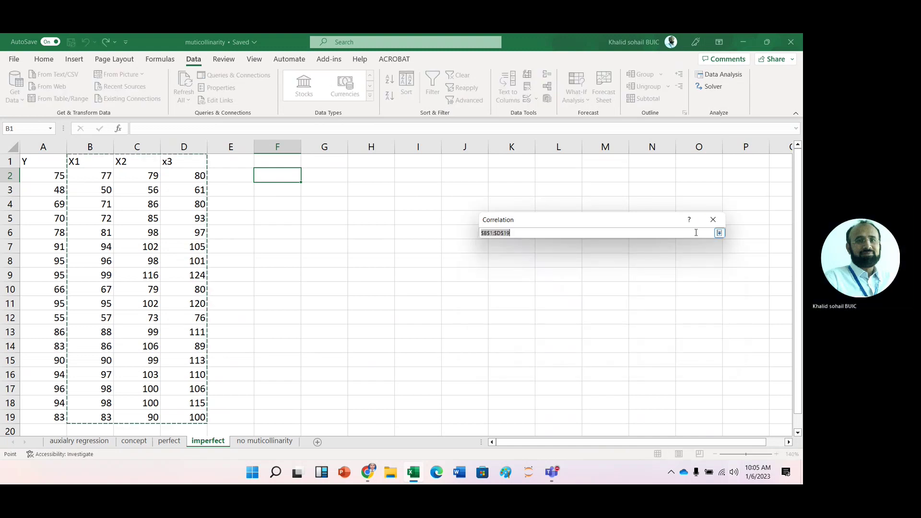
click(712, 219)
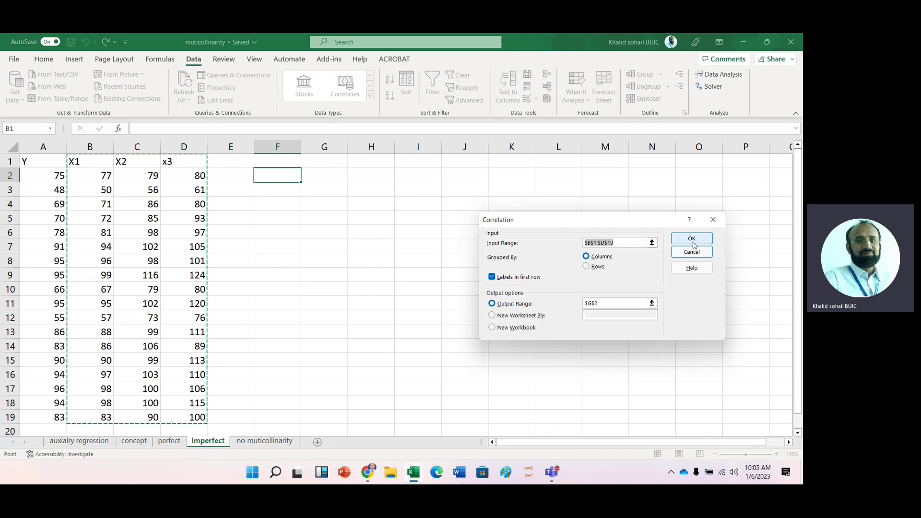
click(705, 241)
click(421, 259)
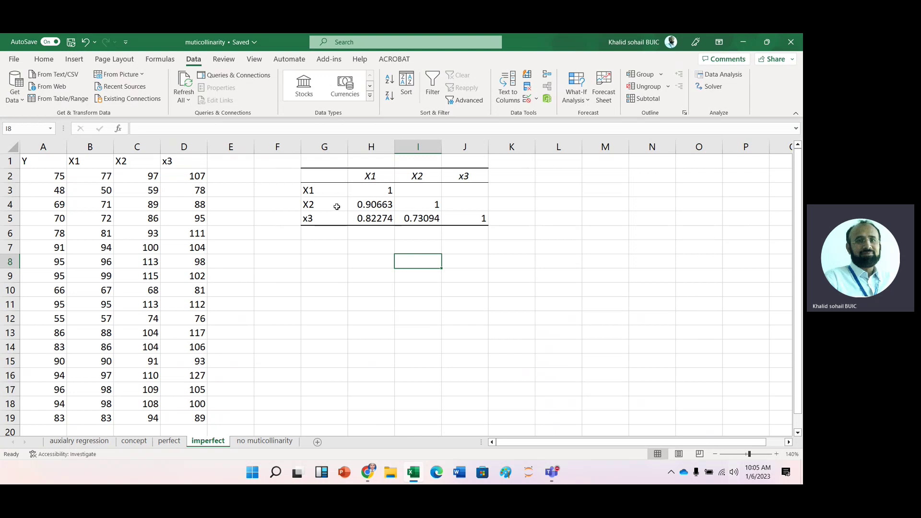
click(321, 262)
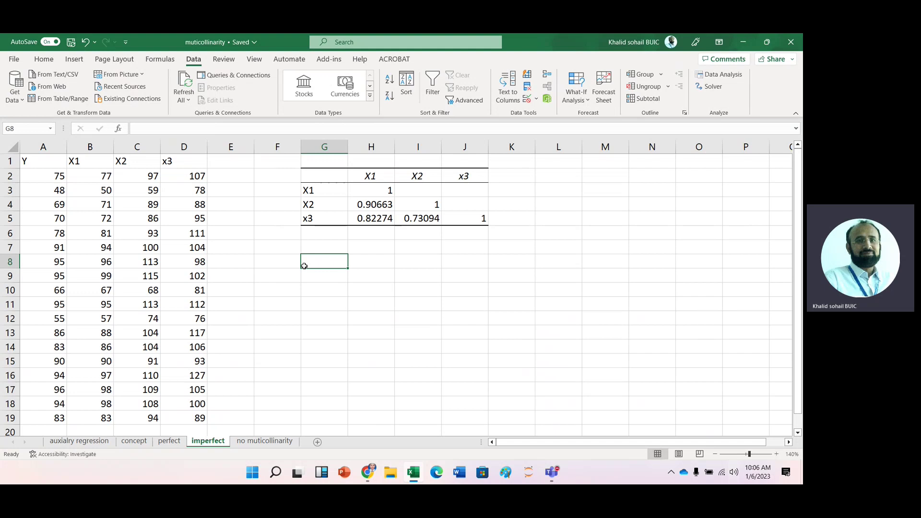
- Switch to the 'auxialry regression' sheet
click(91, 442)
- Run Correlation on B1:C19 with labels, output at G2
click(163, 259)
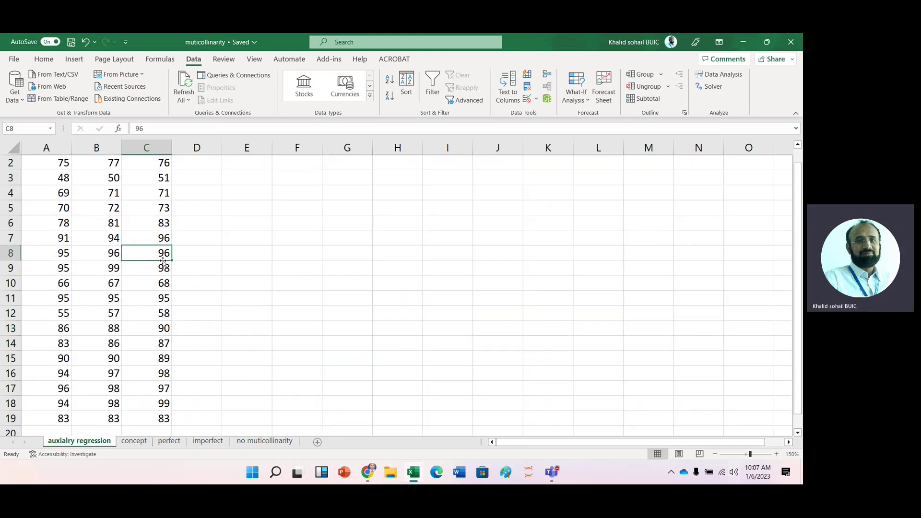
key(Up)
key(Up)
key(Up)
key(Up)
key(Up)
key(Up)
key(Up)
key(Down)
key(Down)
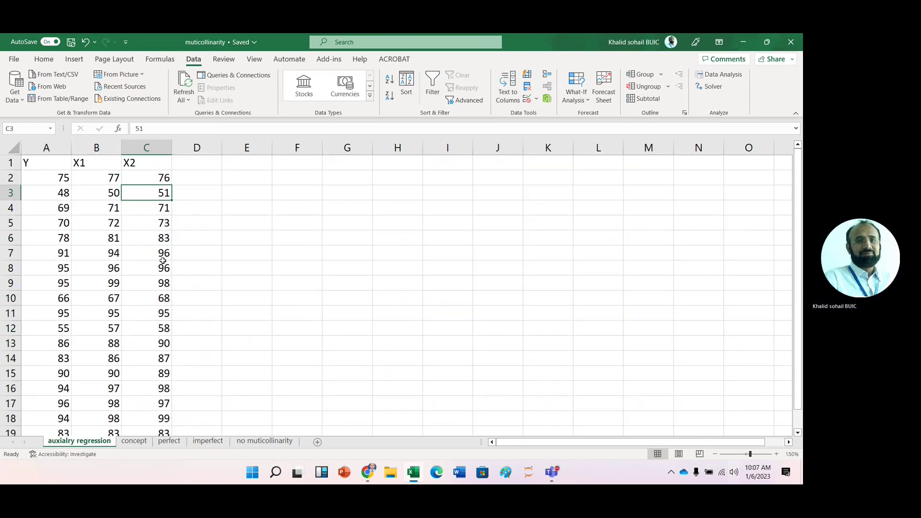
key(Up)
key(Right)
key(Right)
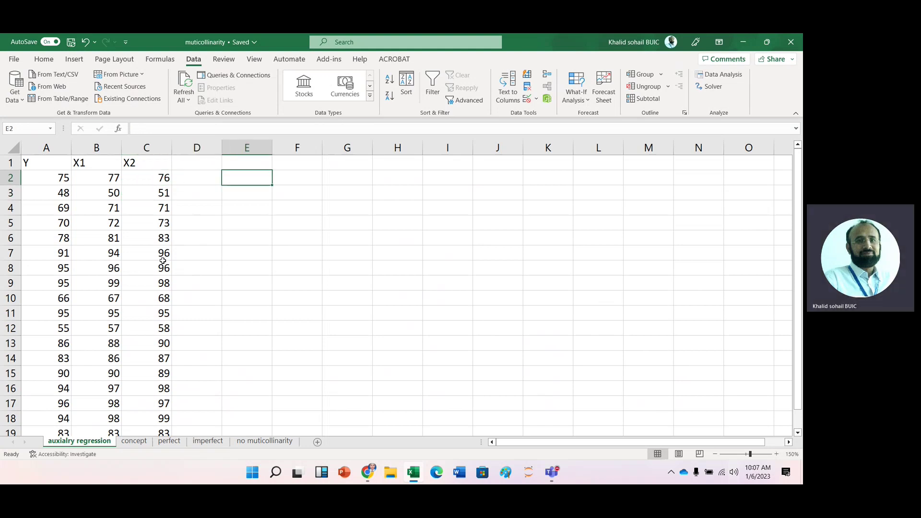
click(723, 75)
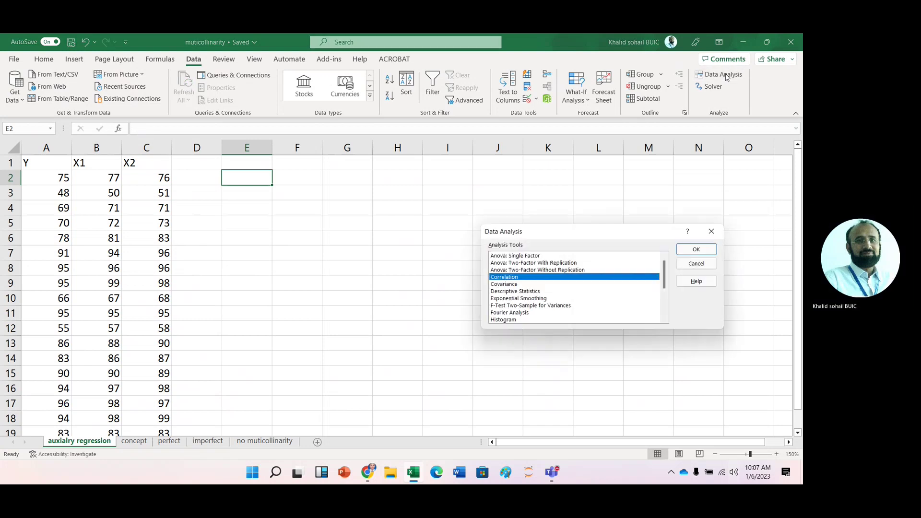
click(700, 250)
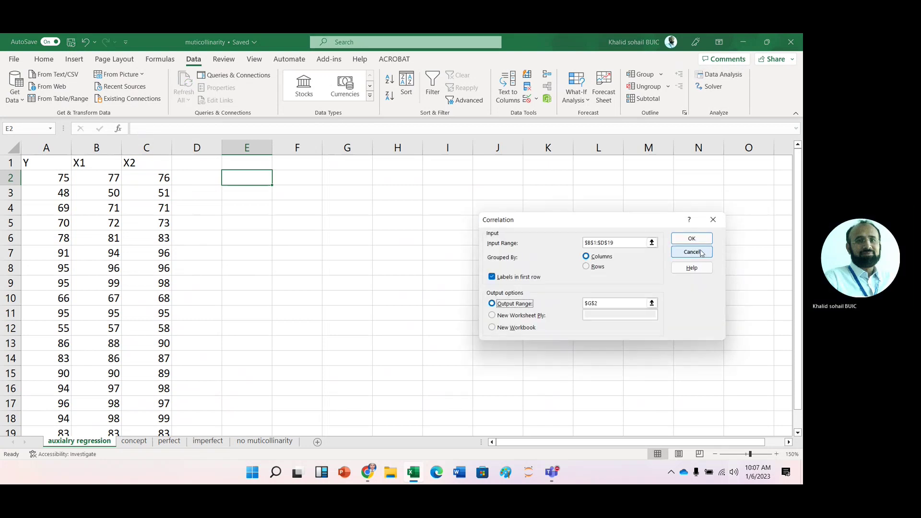
click(651, 243)
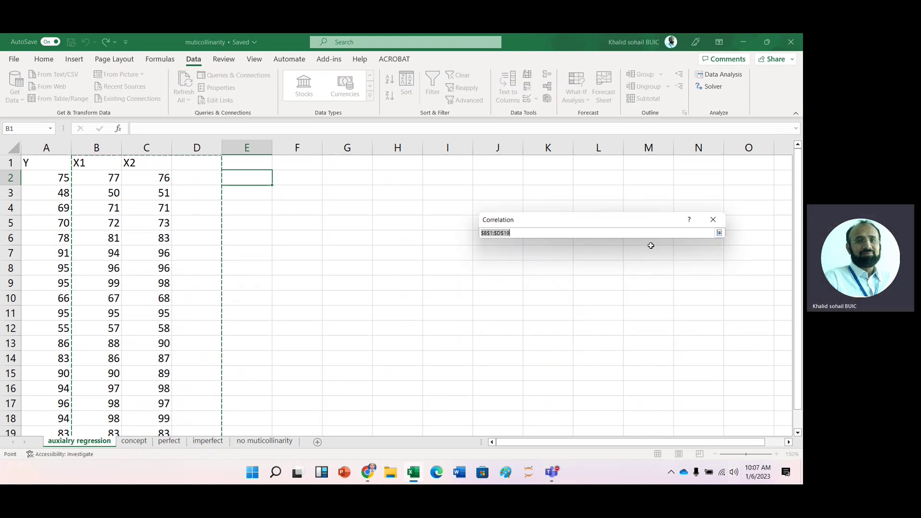
key(shift+Left)
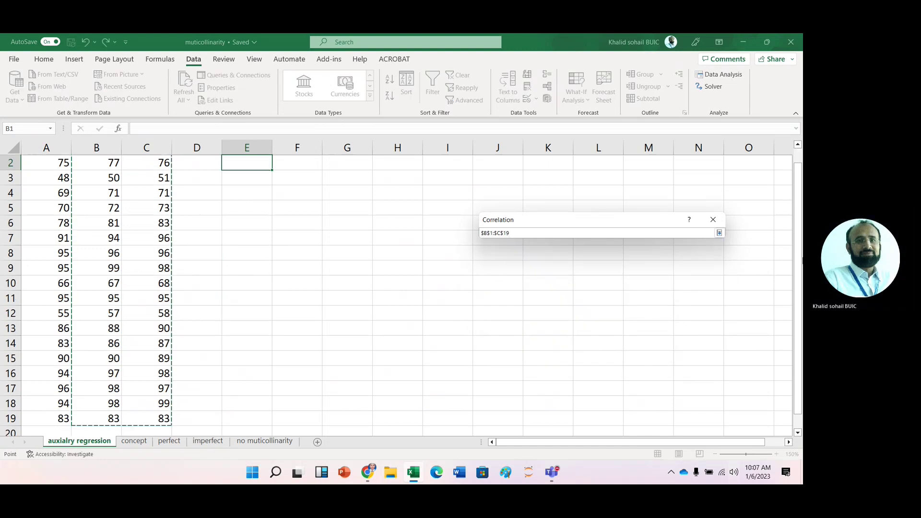
click(715, 220)
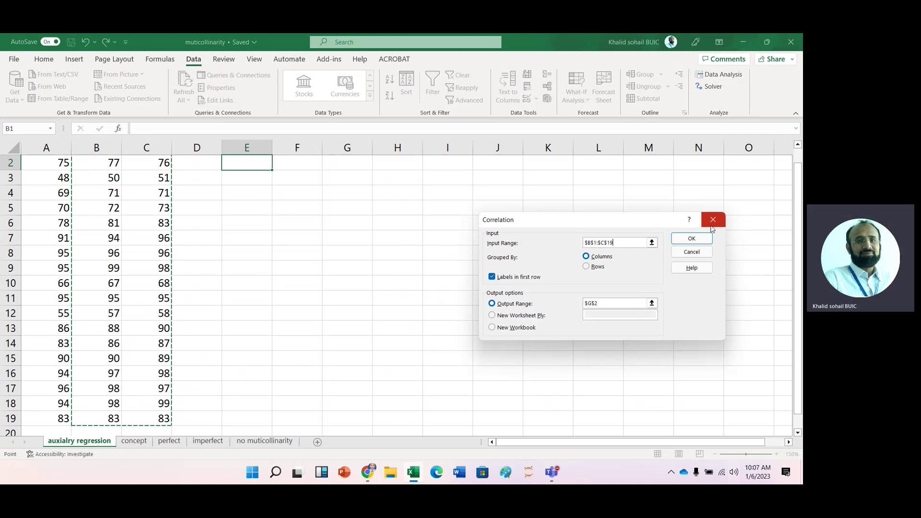
click(692, 239)
- Review the X1–X2 correlation of 0.99759 and return to the top of the sheet
click(436, 212)
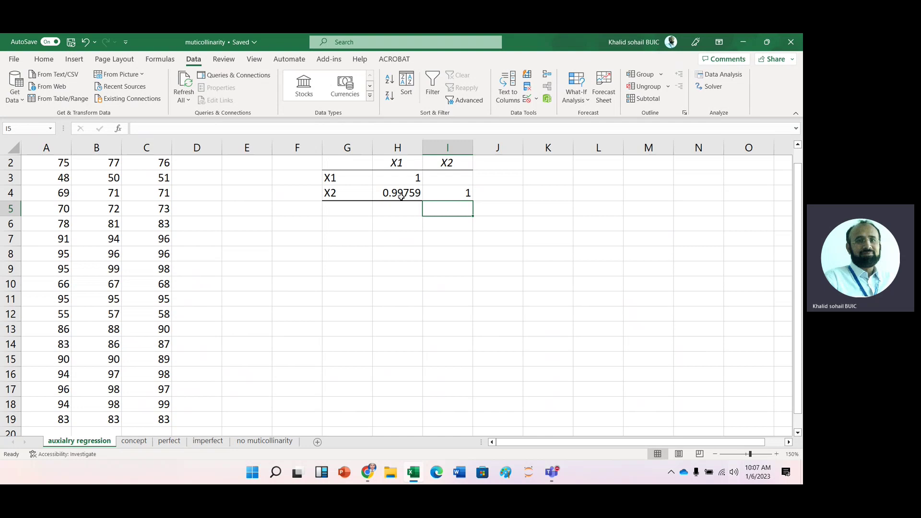
click(286, 223)
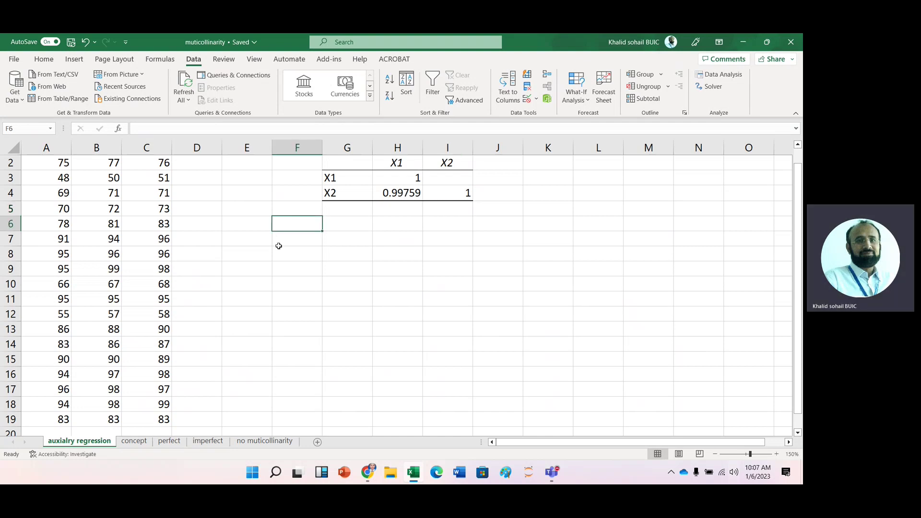
key(Up)
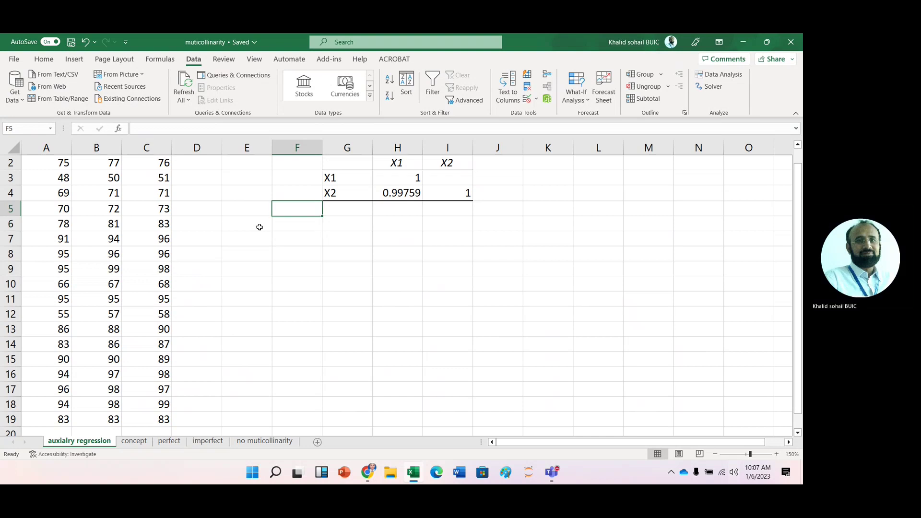
key(Up)
key(Up)
key(Up)
key(Up)
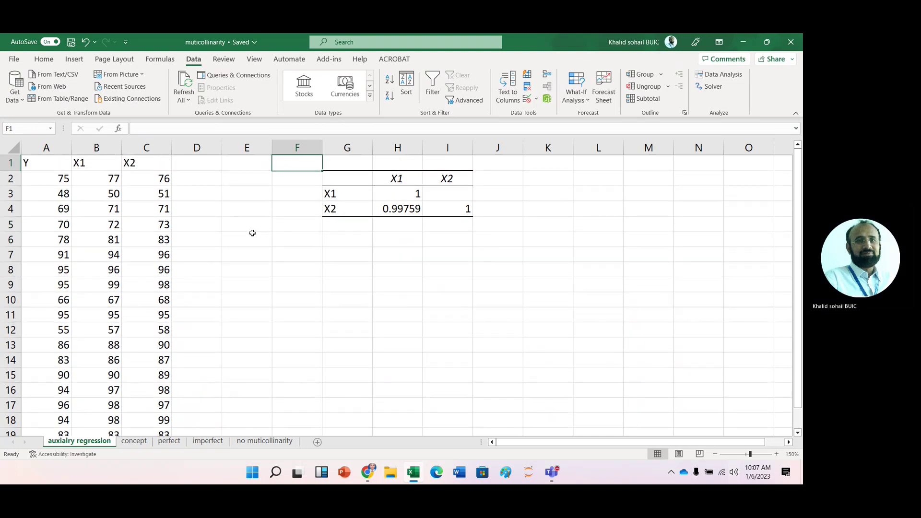
click(252, 232)
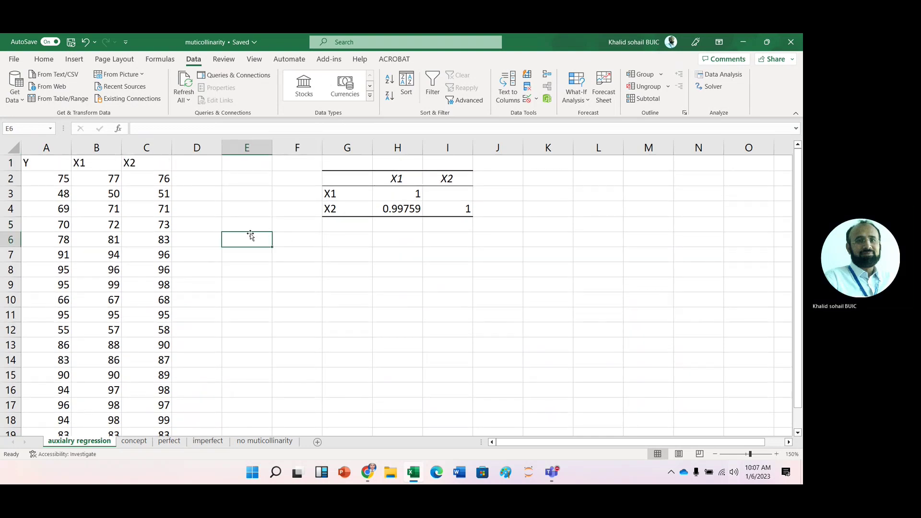
- Set up a Regression with Input Y Range $A$1:$A$19
click(723, 77)
key(Down)
key(Down)
key(Down)
key(Down)
key(Down)
key(Down)
key(Down)
key(Down)
key(Down)
key(Down)
key(Down)
key(Down)
key(Down)
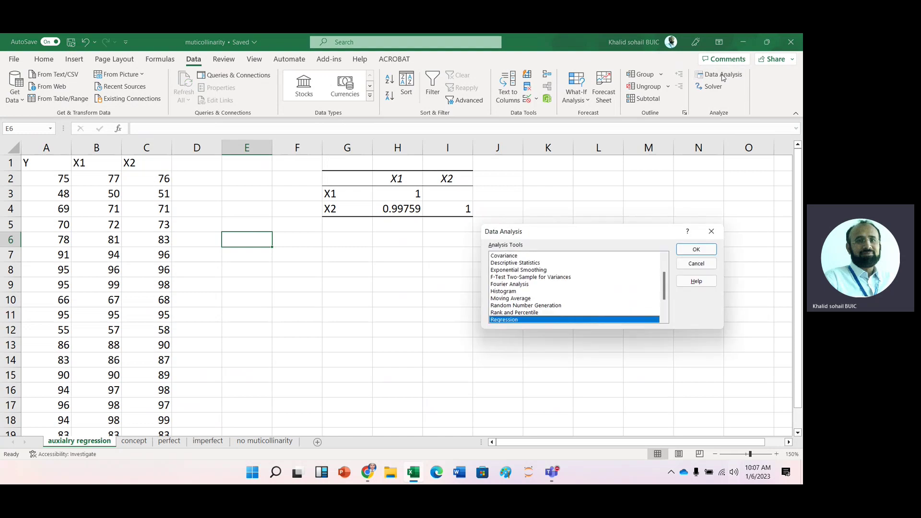
click(697, 250)
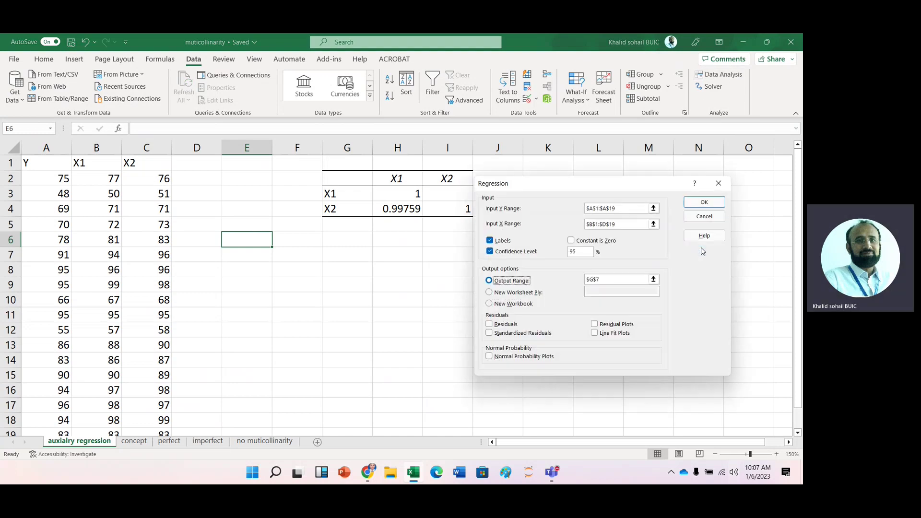
click(654, 209)
key(shift+Down)
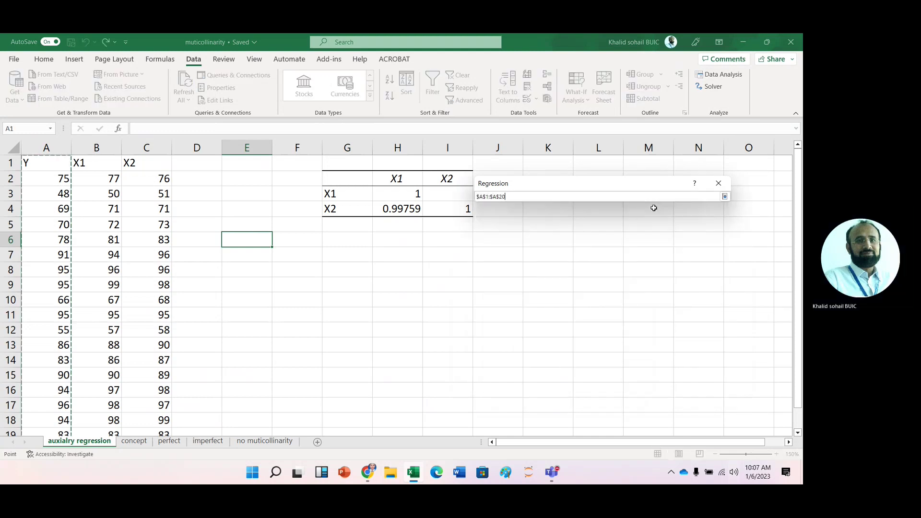
key(shift+Up)
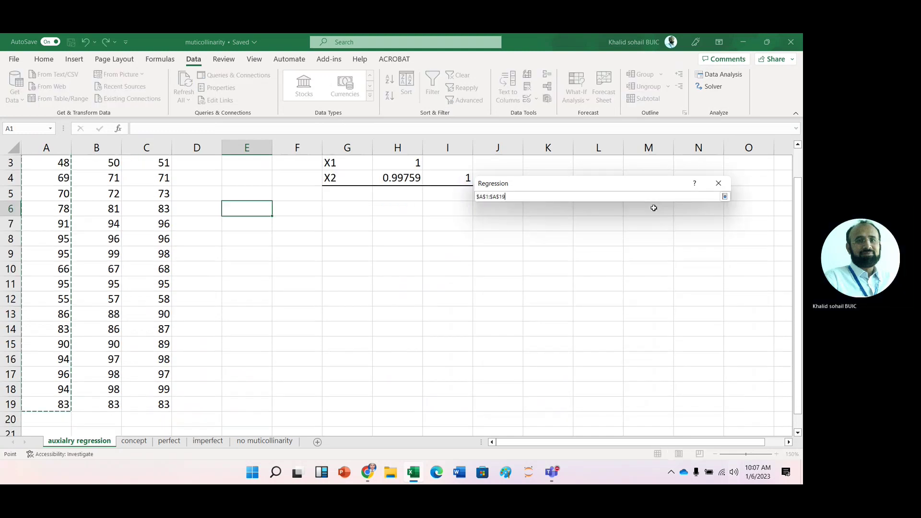
click(720, 187)
- Set Input X Range to $B$1:$C$19 and output the regression summary at G7
click(663, 221)
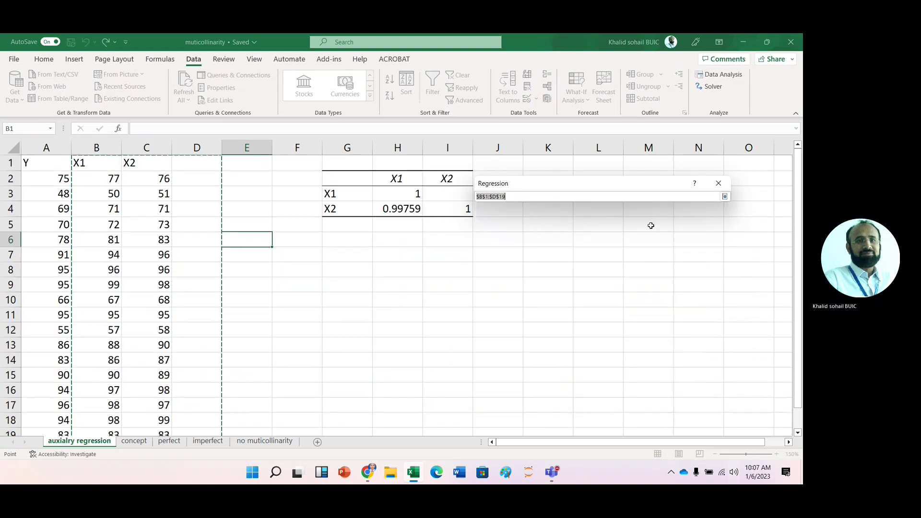
key(shift+Left)
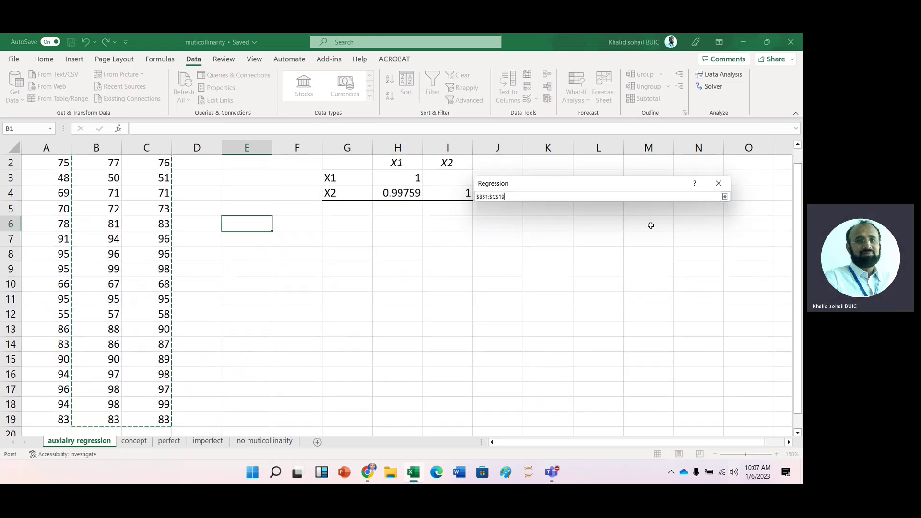
click(718, 185)
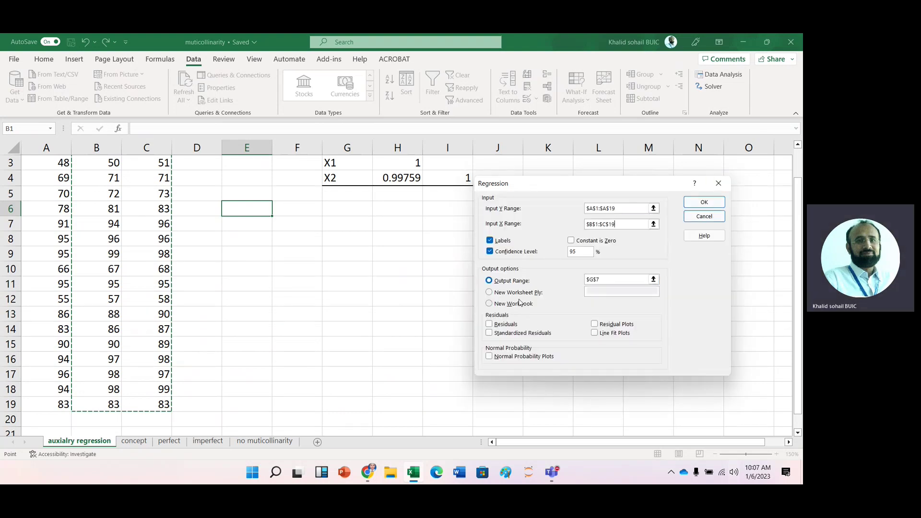
click(702, 203)
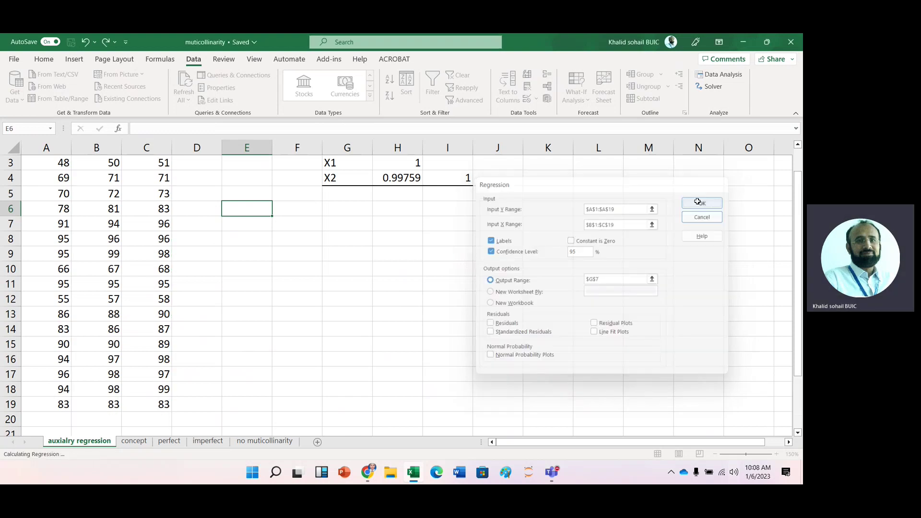
click(336, 311)
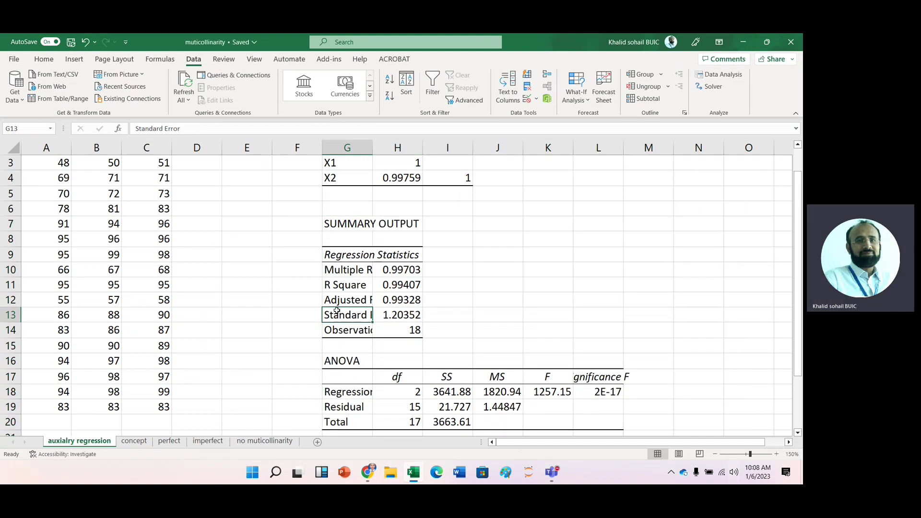
key(Down)
key(Down)
key(Down)
key(Down)
key(Down)
key(Down)
- Fill the R Square cell H11 (0.99407) with yellow
key(Down)
key(Down)
key(Down)
key(Down)
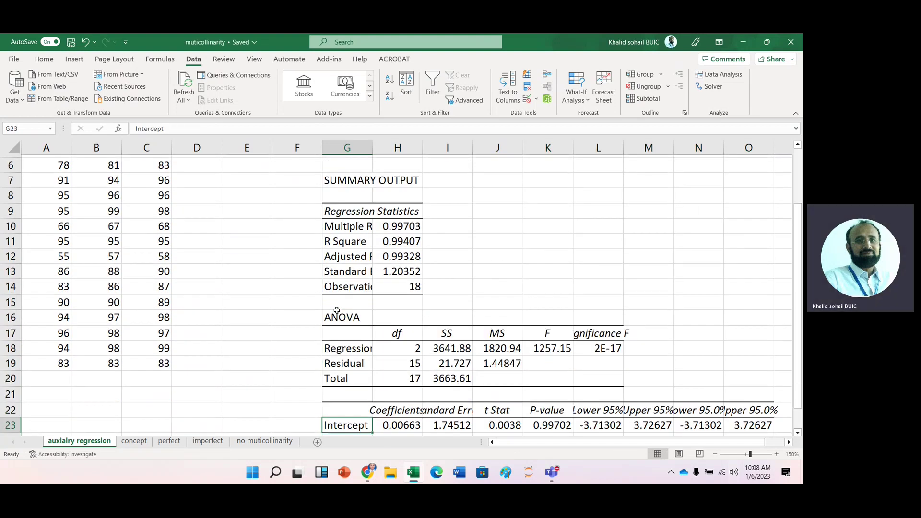
key(Down)
key(Down)
key(Down)
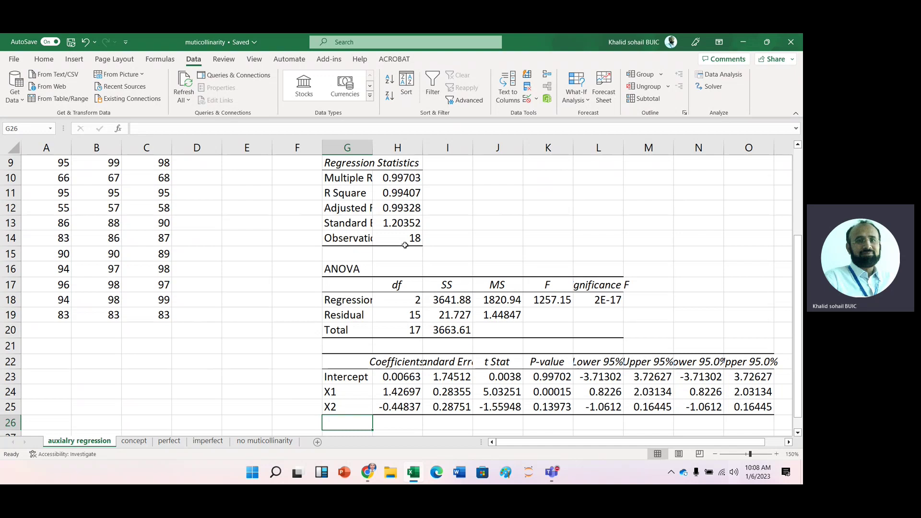
click(400, 194)
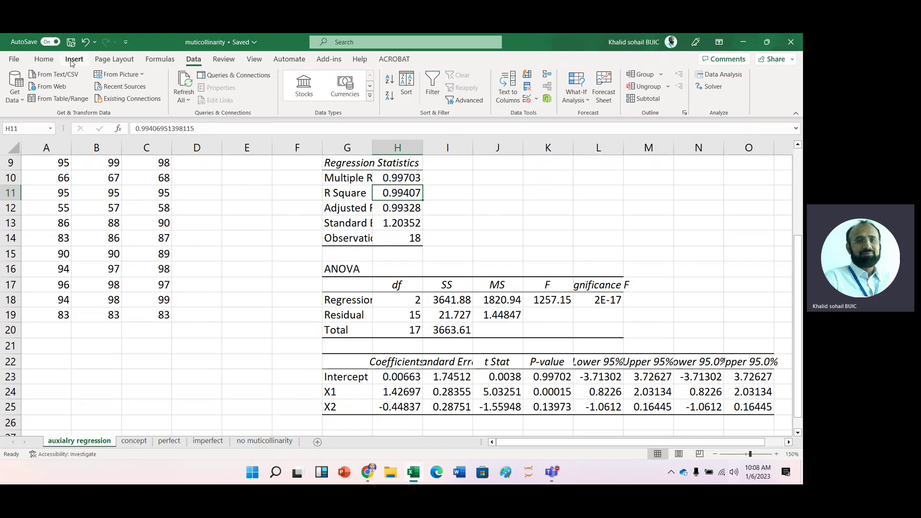
click(45, 59)
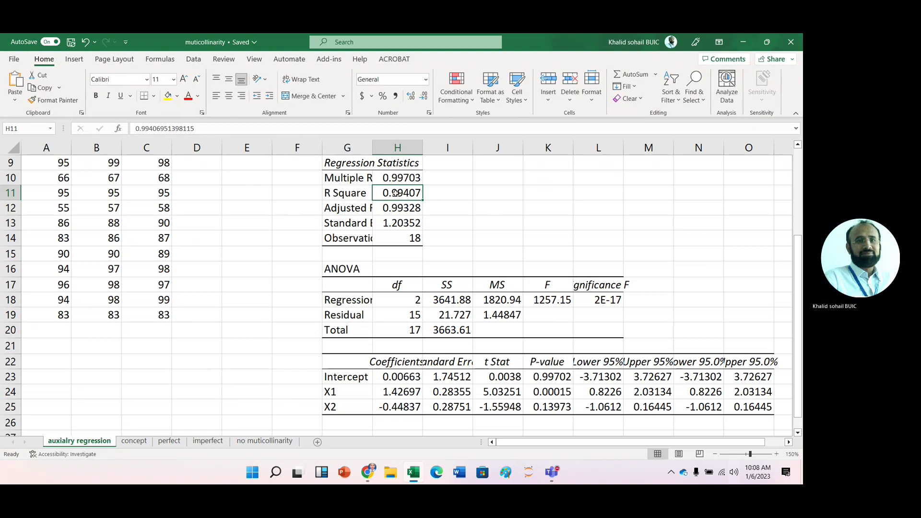
click(167, 96)
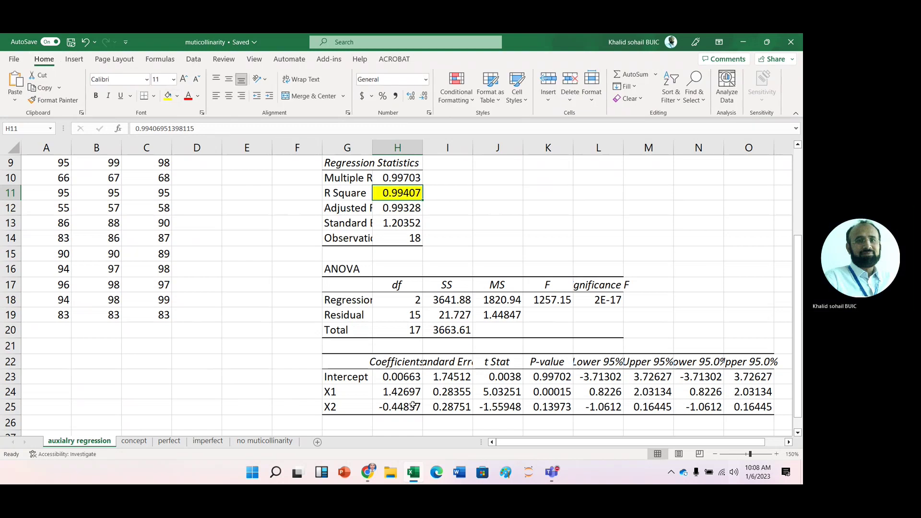
click(394, 409)
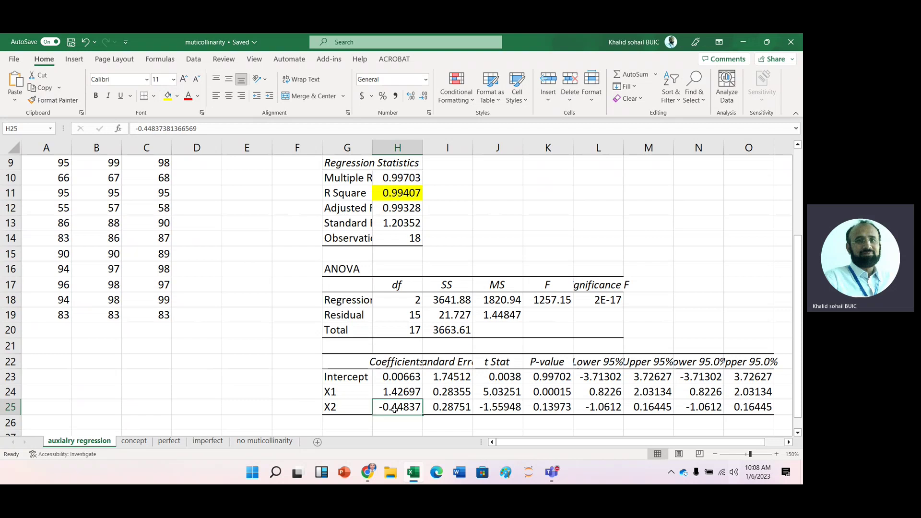
click(272, 300)
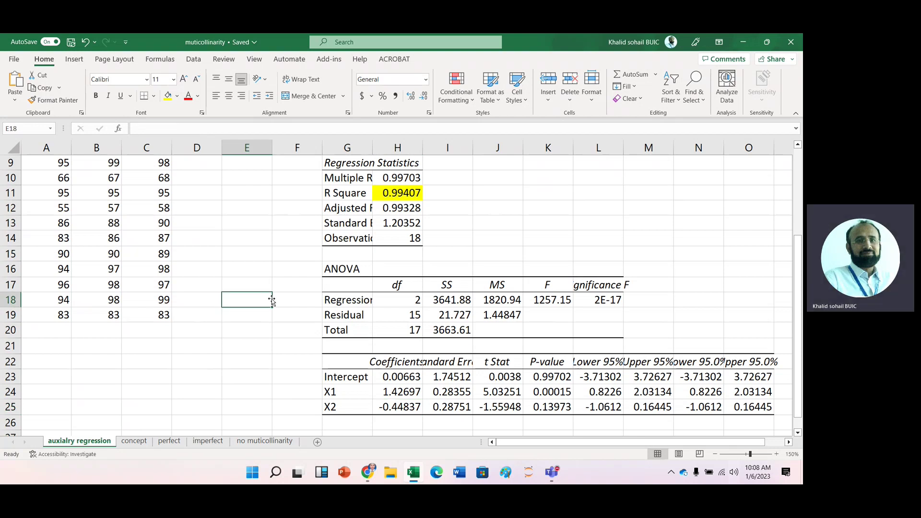
key(Up)
key(Up)
key(Up)
key(Up)
key(Up)
key(Up)
key(Up)
key(Up)
key(Up)
key(Up)
key(Up)
key(Up)
key(Up)
key(Up)
key(Up)
key(Up)
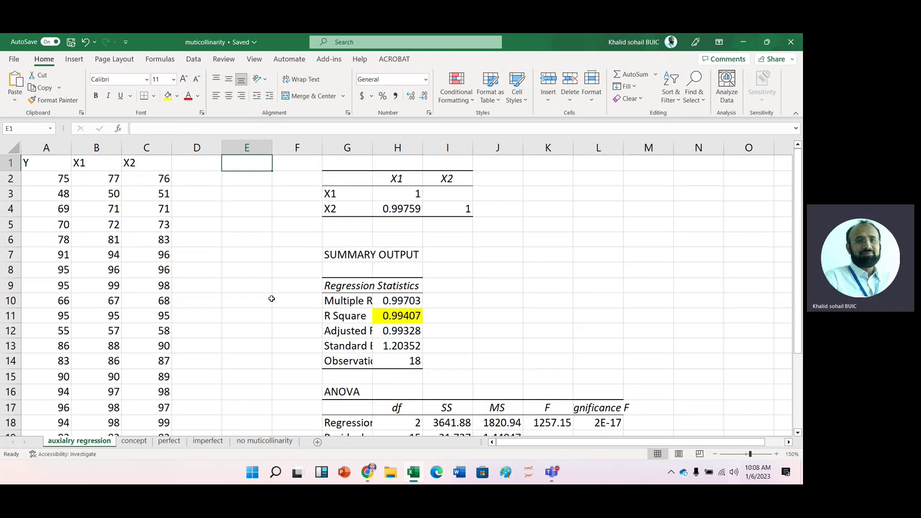
key(Right)
key(Right)
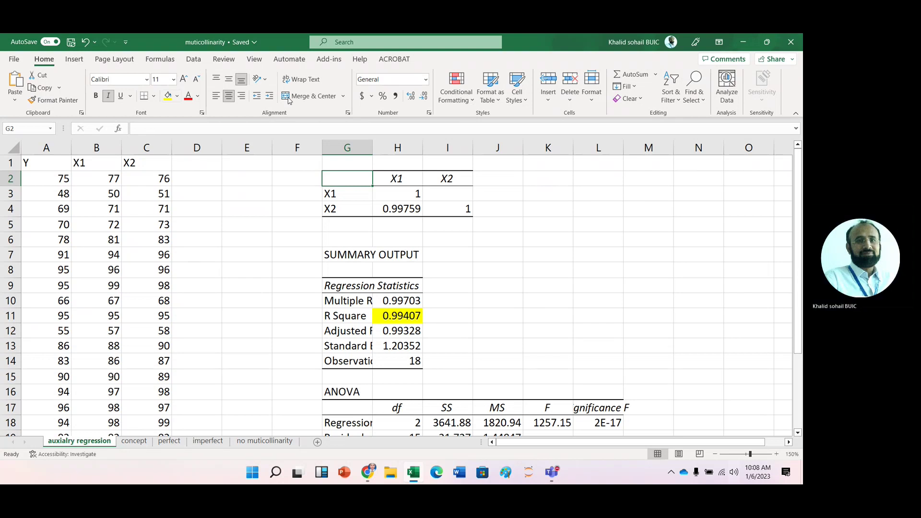
- Set the Correlation input range to $A$1:$C$19 covering Y, X1 and X2
click(193, 58)
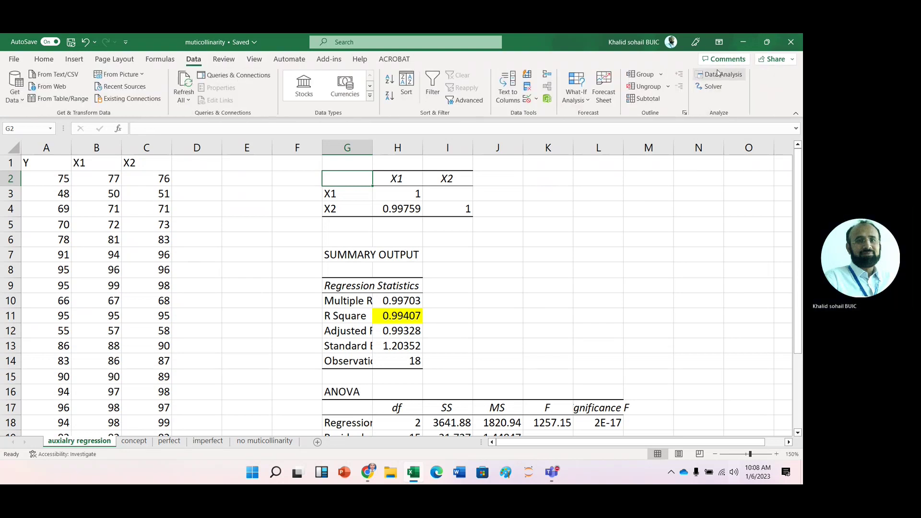
click(718, 74)
key(Up)
key(Up)
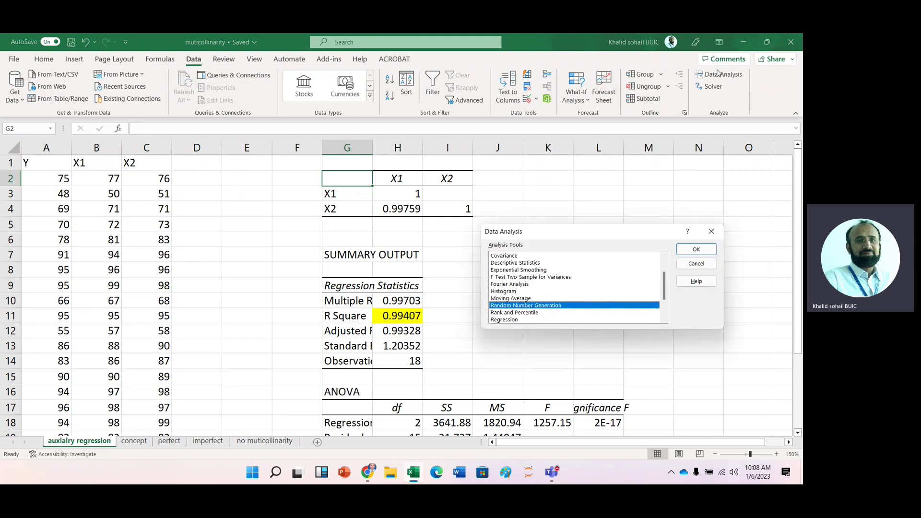
key(Down)
key(Down)
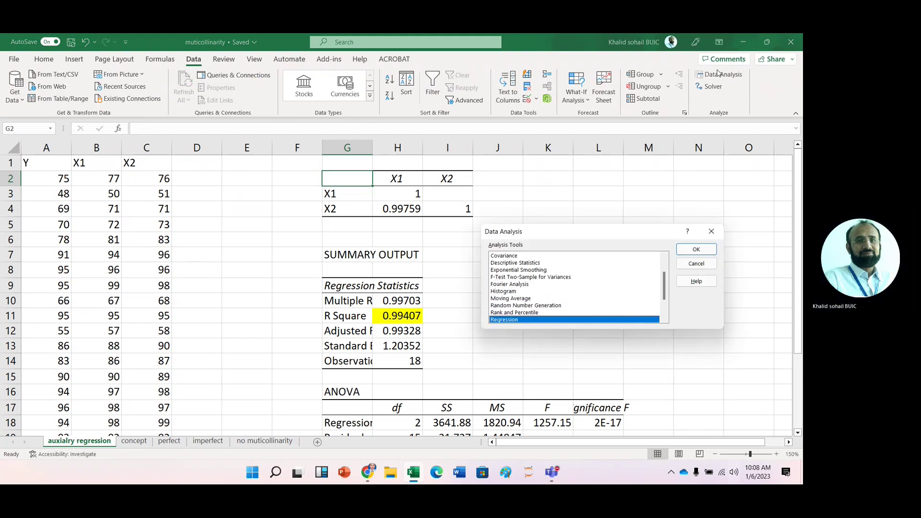
key(c)
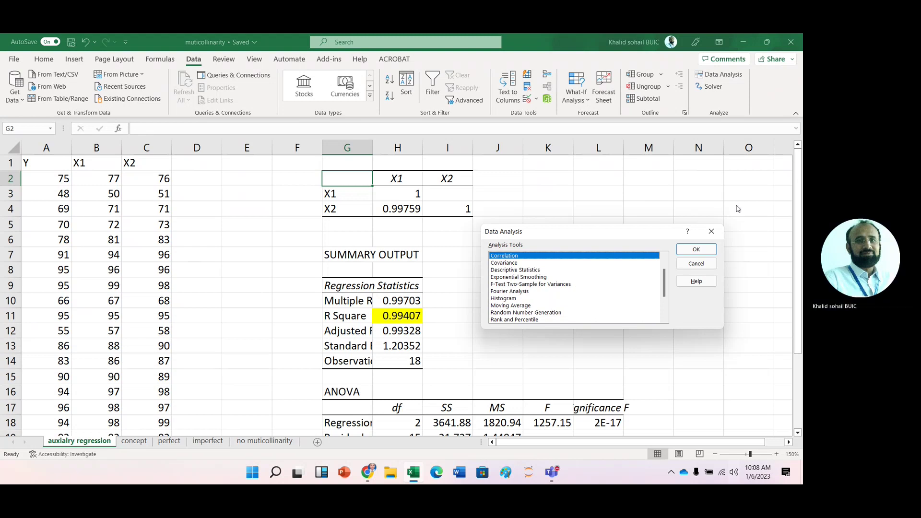
click(700, 252)
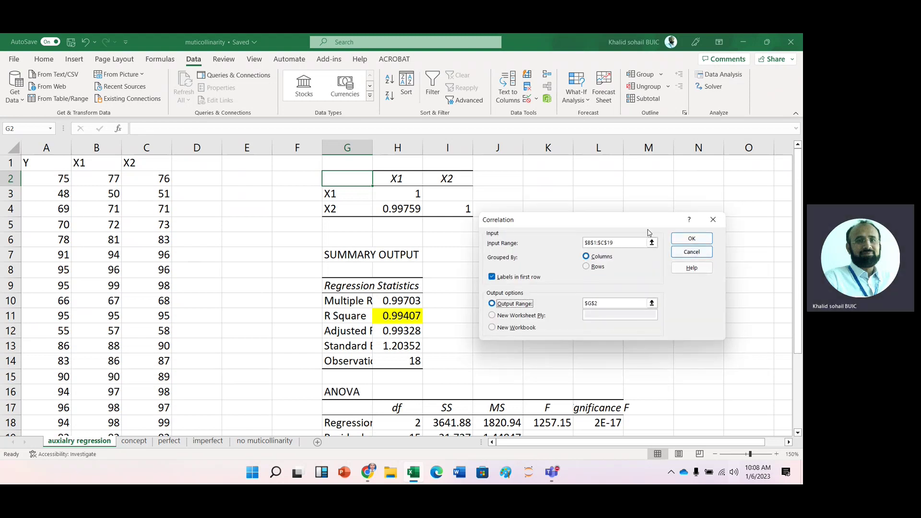
click(651, 243)
key(shift+Left)
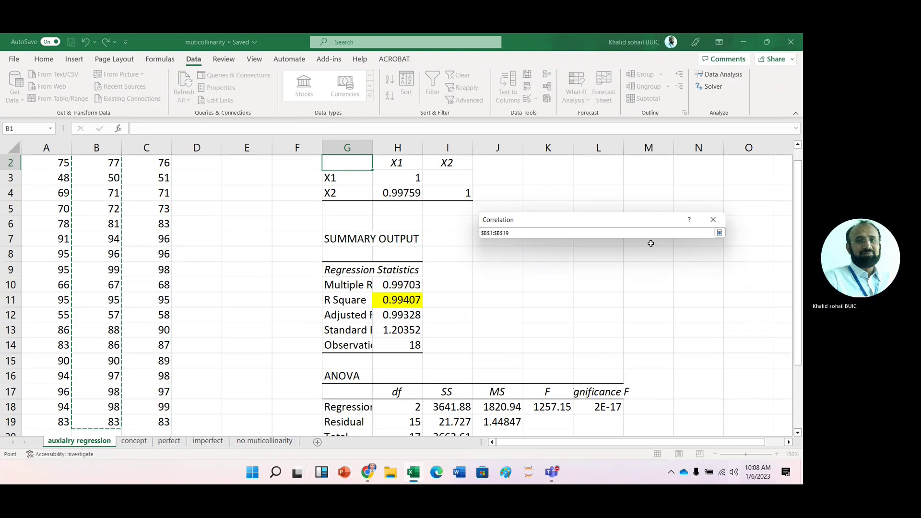
key(Left)
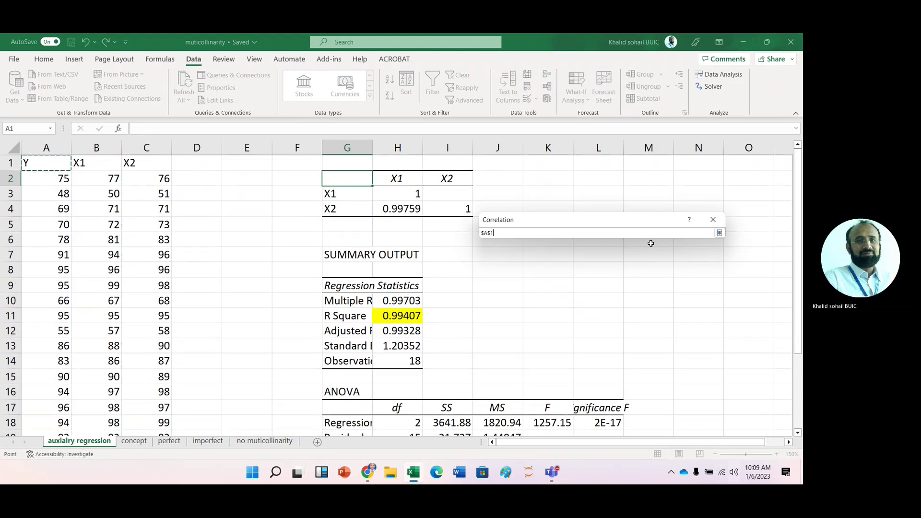
key(shift+Right)
key(shift+Right)
key(ctrl+shift+Down)
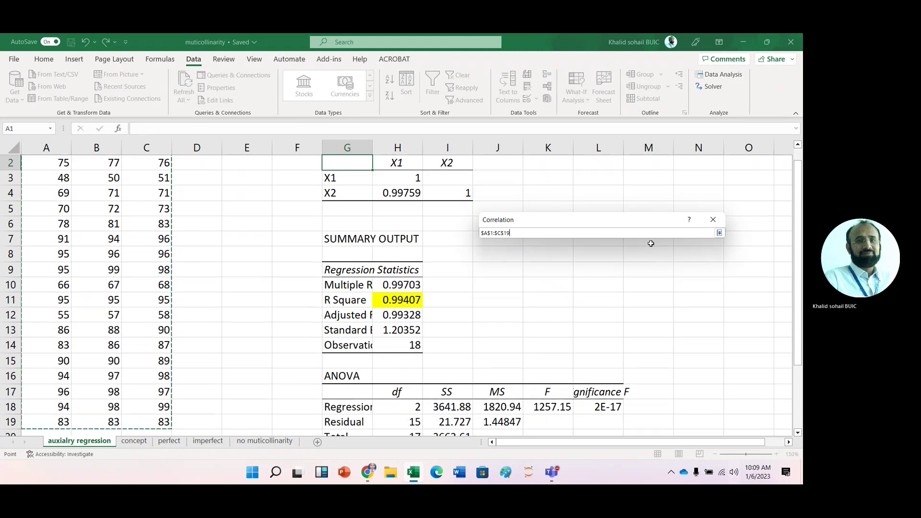
- Overwrite the G2 table with the new matrix: Y–X1 0.99655, Y–X2 0.992
click(713, 225)
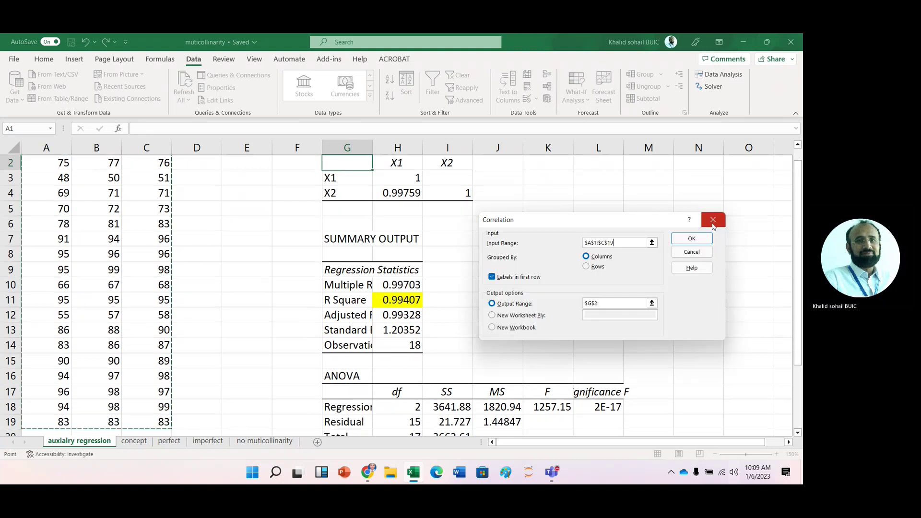
click(681, 246)
click(370, 280)
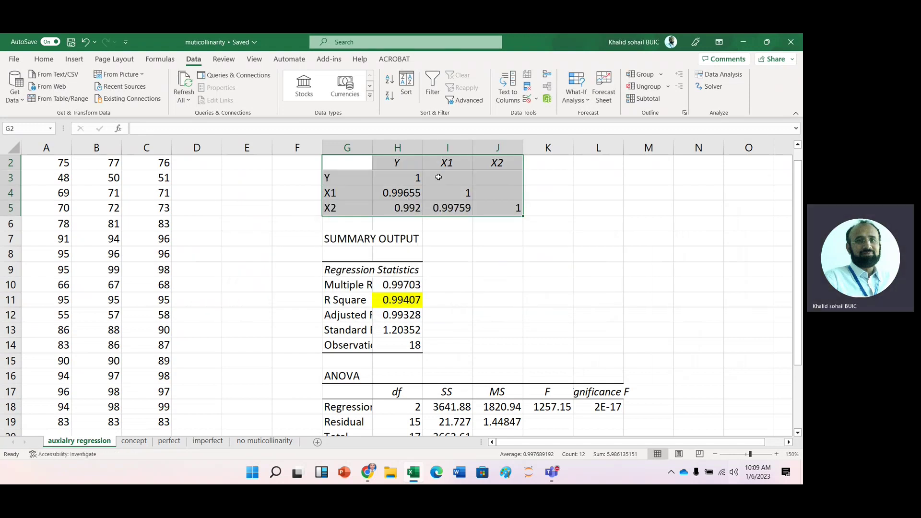
click(450, 178)
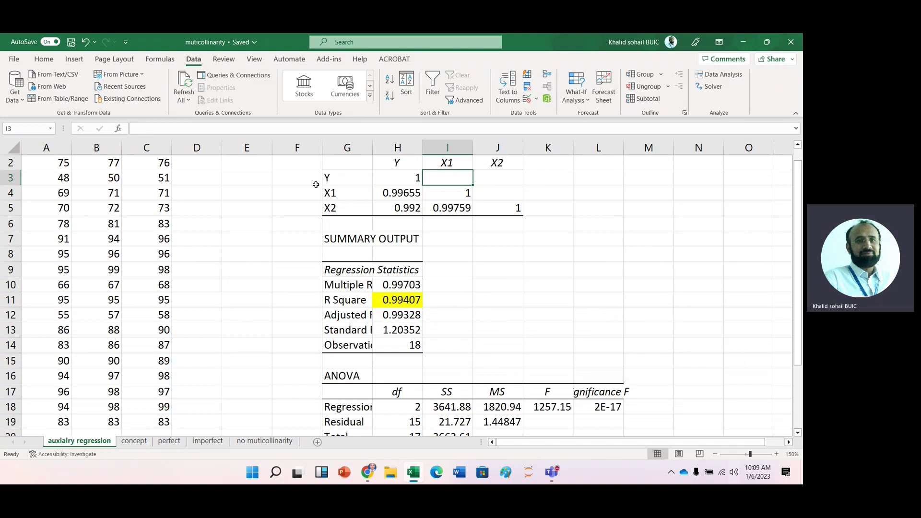
- Colour the X2 coefficient -0.44837 in H25 red and check its p-value 0.13973
click(284, 235)
key(Down)
key(Down)
key(Down)
key(Down)
key(Down)
key(Down)
key(Down)
key(Down)
key(Down)
key(Down)
key(Down)
key(Down)
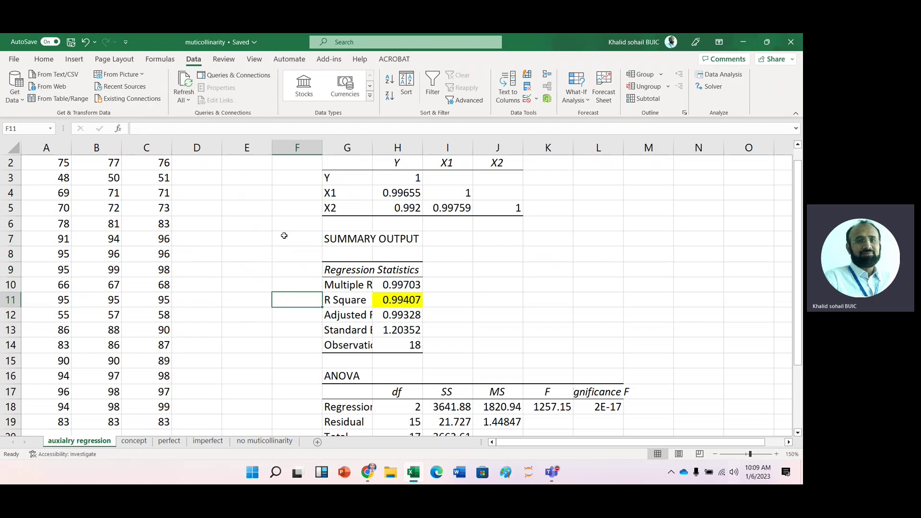
key(Down)
key(Down)
key(Down)
key(Down)
key(Down)
key(Down)
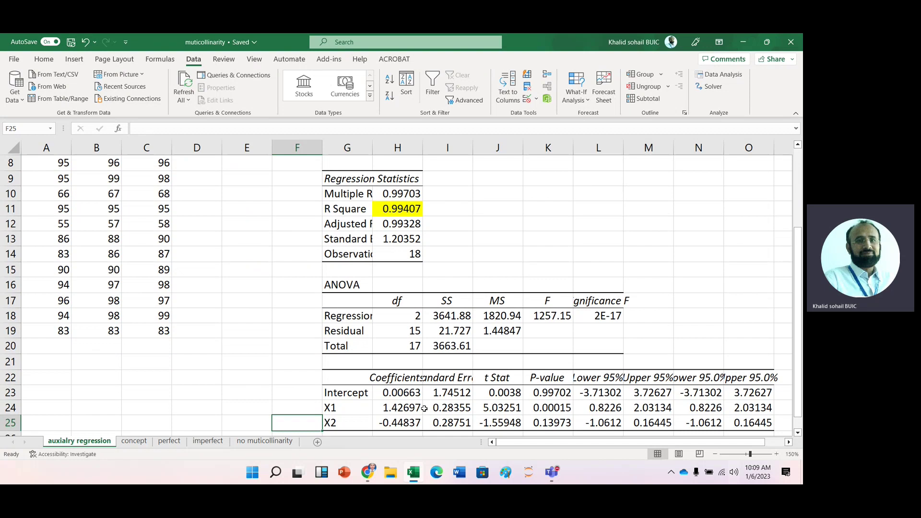
click(397, 422)
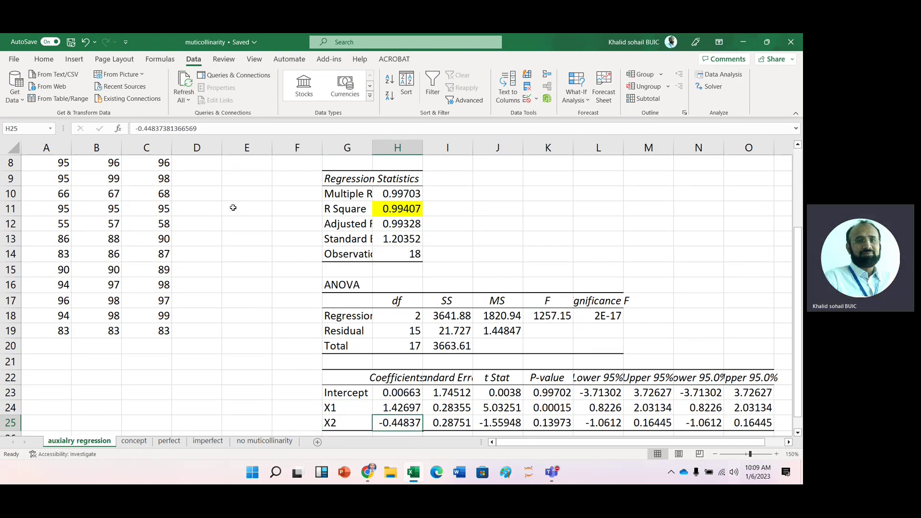
click(43, 60)
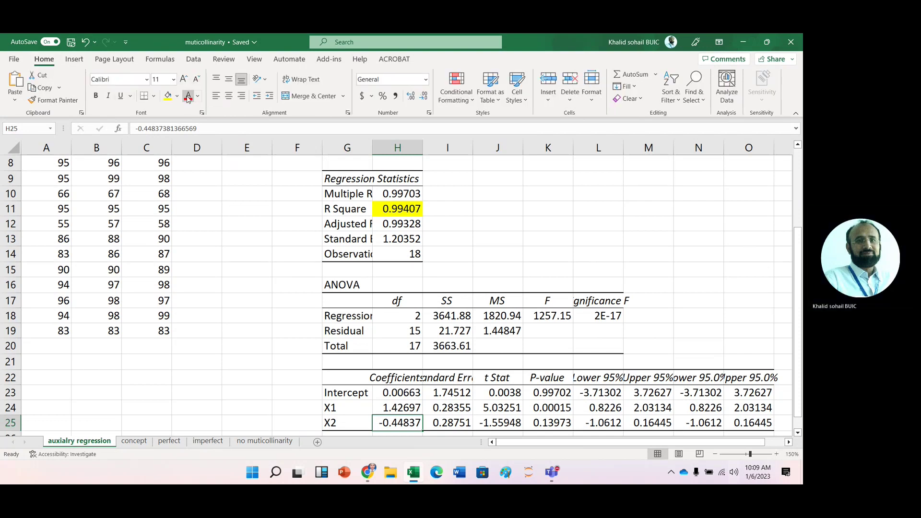
click(262, 333)
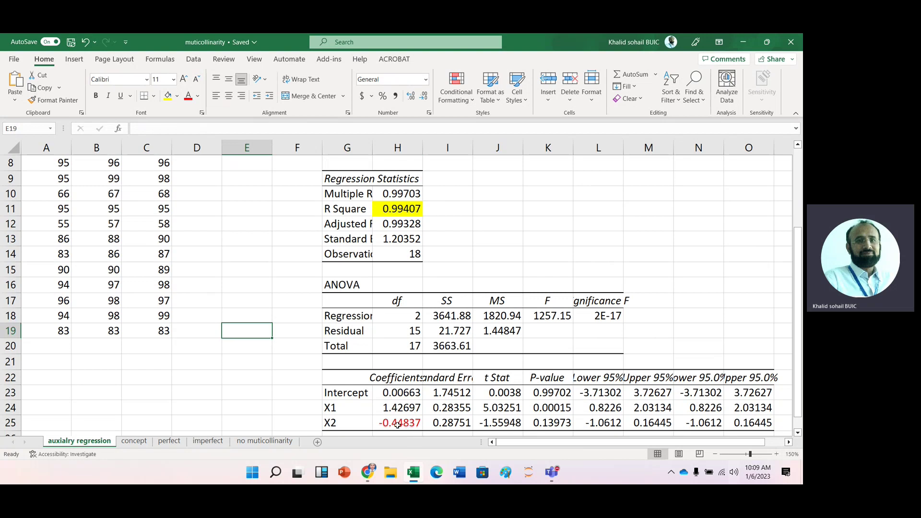
click(552, 424)
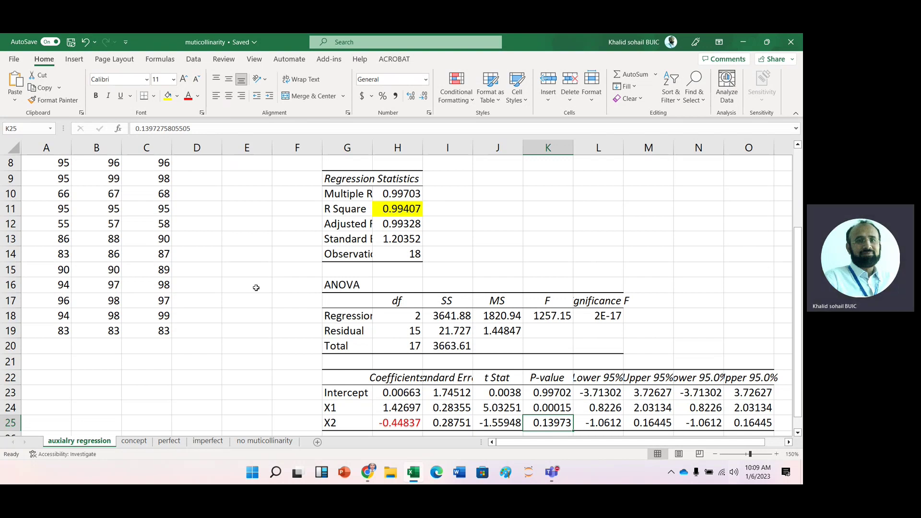
- Return to the top of the sheet at cell E1 beside the data
click(193, 288)
key(Up)
key(Up)
key(Up)
key(Up)
key(Up)
key(Up)
key(Up)
key(Up)
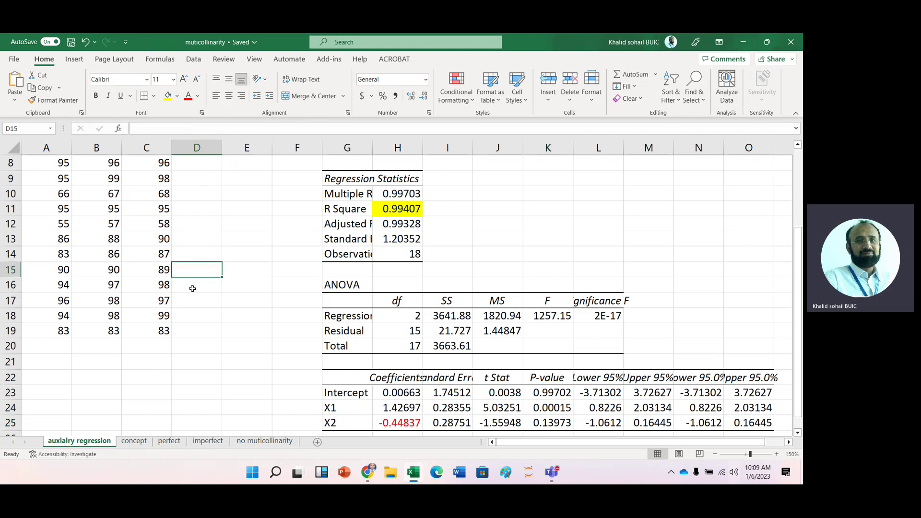
key(Up)
key(Up)
key(Up)
key(Up)
key(Up)
key(Up)
key(Up)
key(Left)
key(Left)
key(Left)
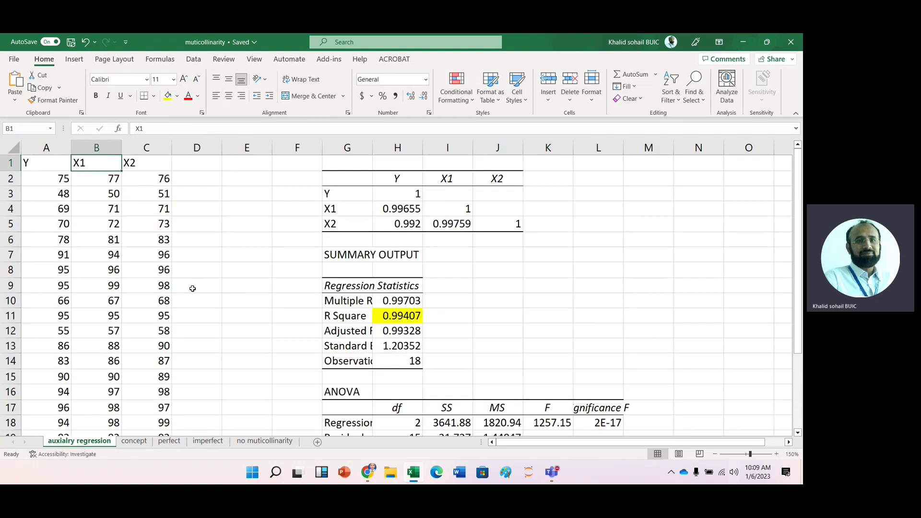
key(Right)
key(Right)
key(Right)
key(Right)
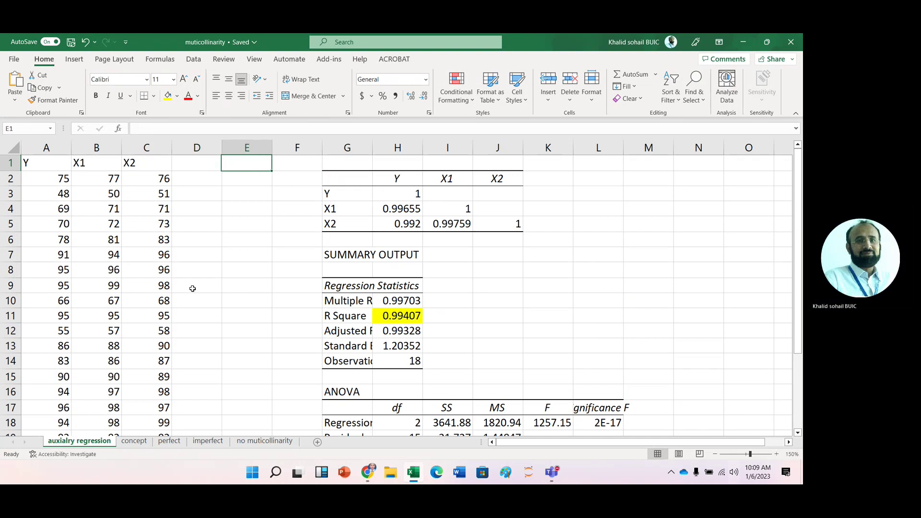
key(Down)
key(Up)
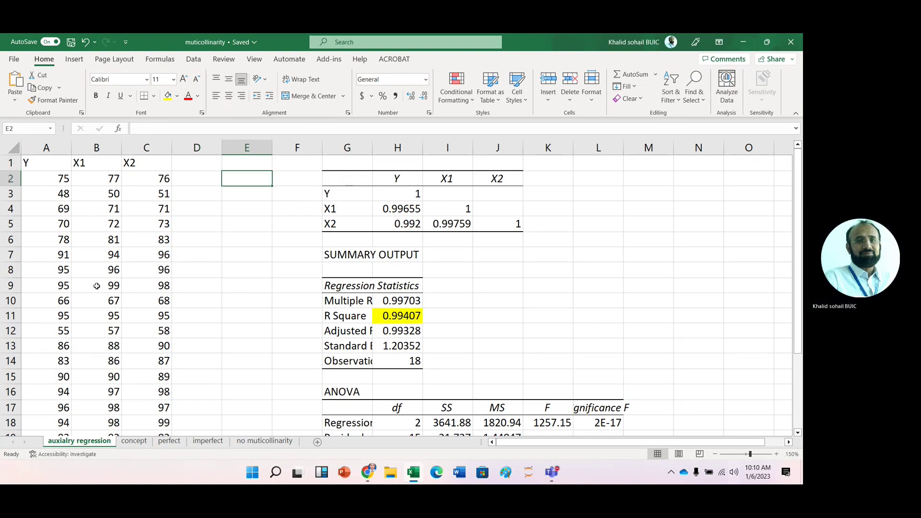
- Rerun Regression with Input X Range $B$1:$B$19, overwriting the output at G7
click(194, 59)
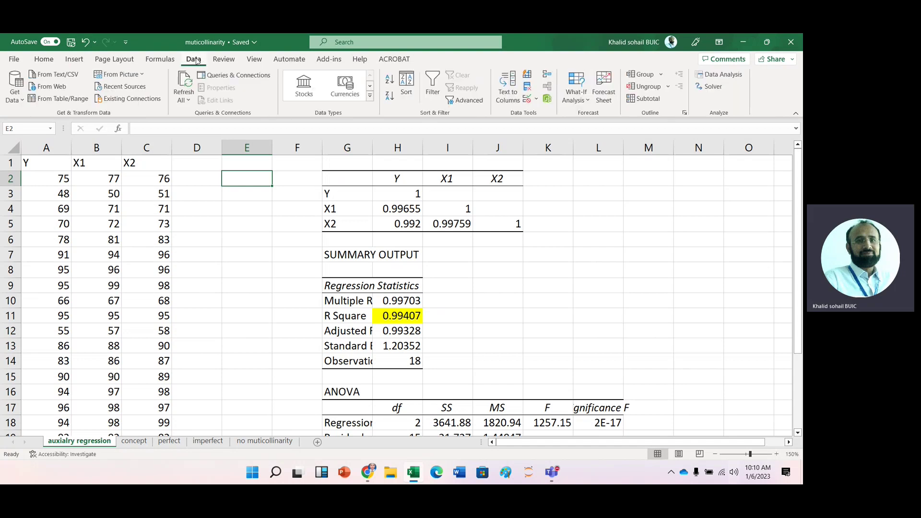
click(736, 78)
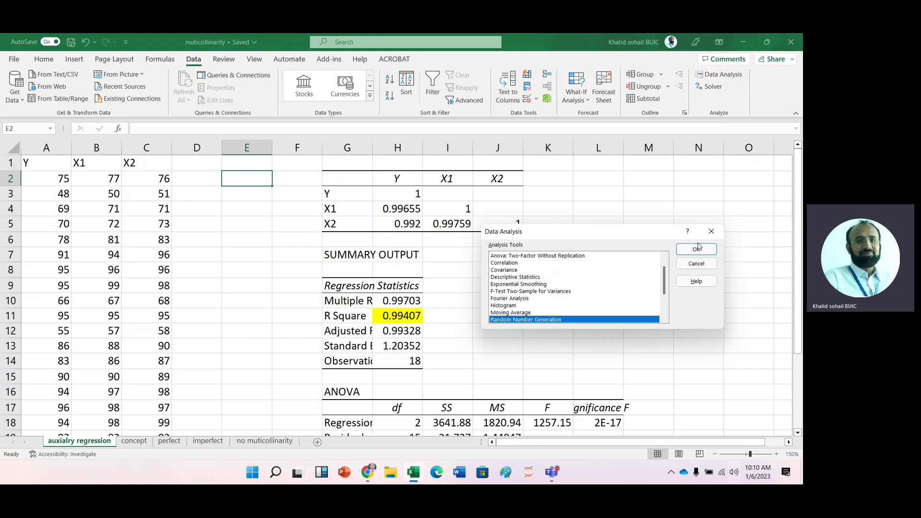
key(Down)
key(Down)
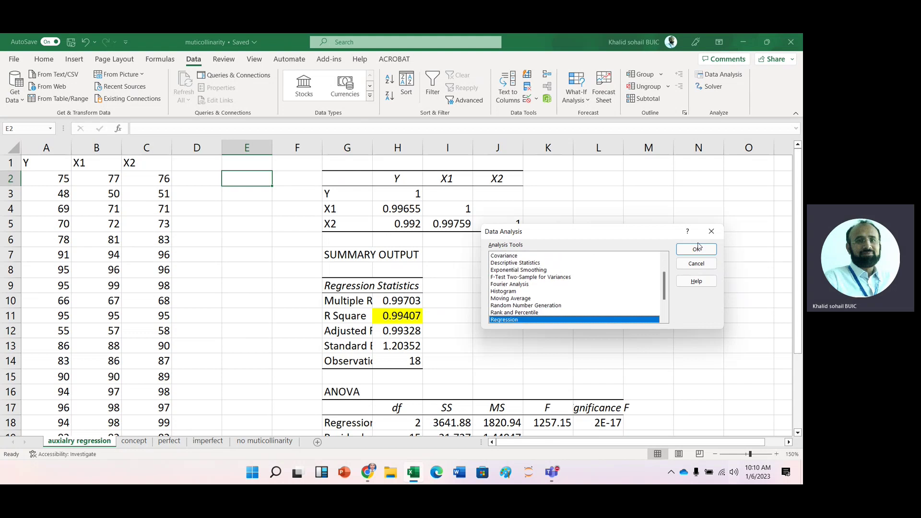
click(696, 249)
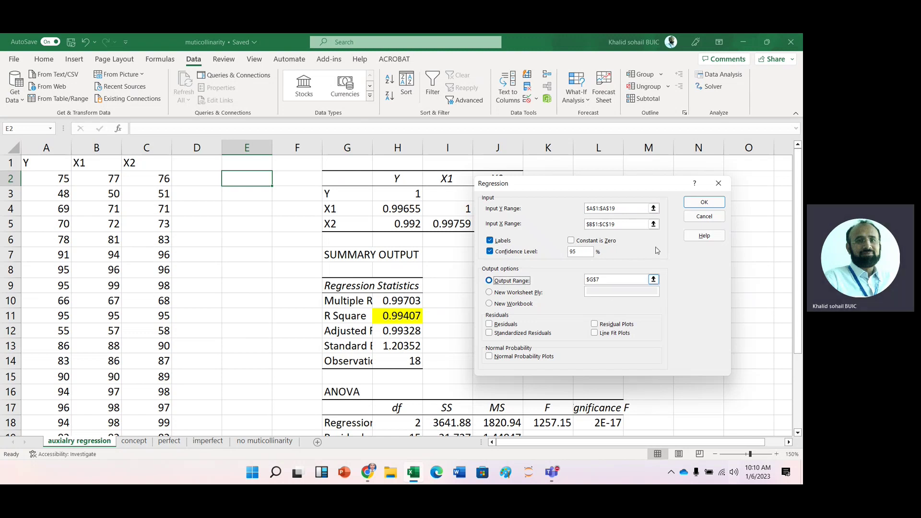
click(654, 225)
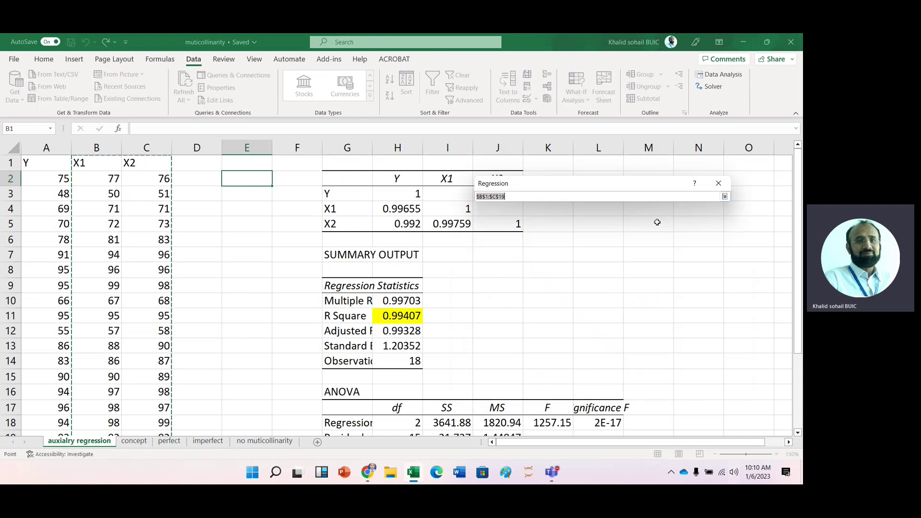
key(ctrl+shift+Down)
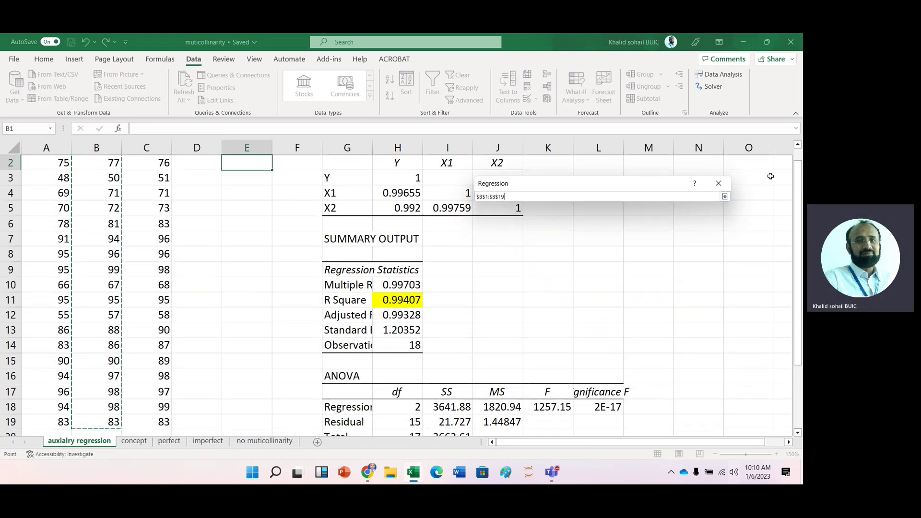
click(718, 185)
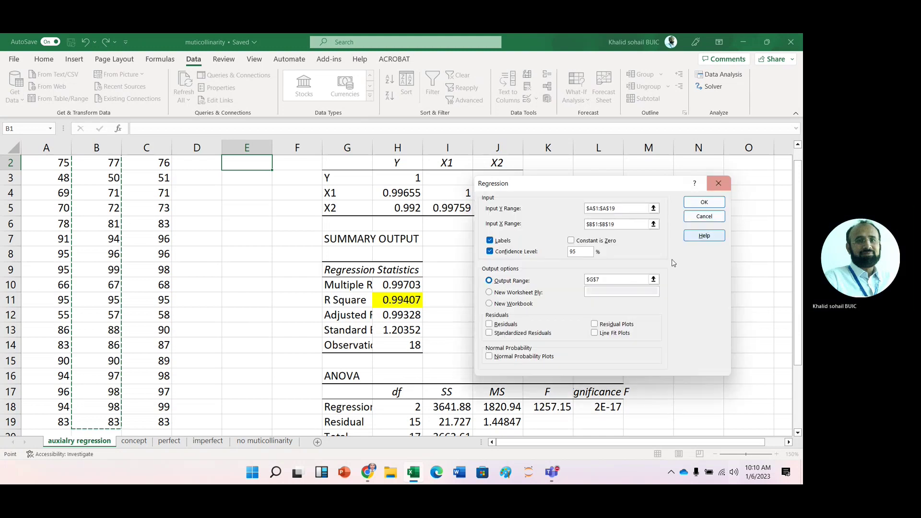
click(711, 202)
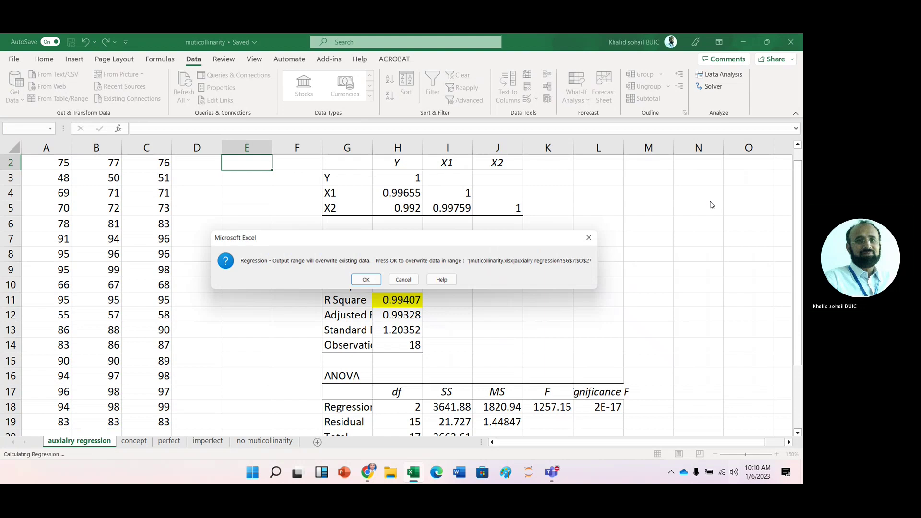
click(365, 281)
click(308, 302)
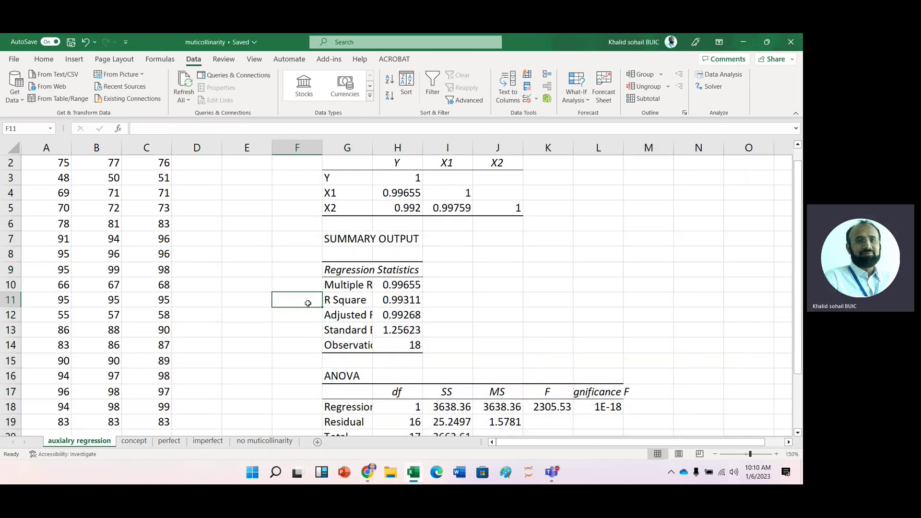
- Check the X1 coefficient 0.98584 and R Square 0.99311, then return to the top
key(Down)
key(Down)
key(Down)
key(Down)
key(Down)
key(Down)
key(Down)
key(Down)
key(Down)
key(Down)
key(Down)
key(Down)
key(Down)
key(Down)
key(Down)
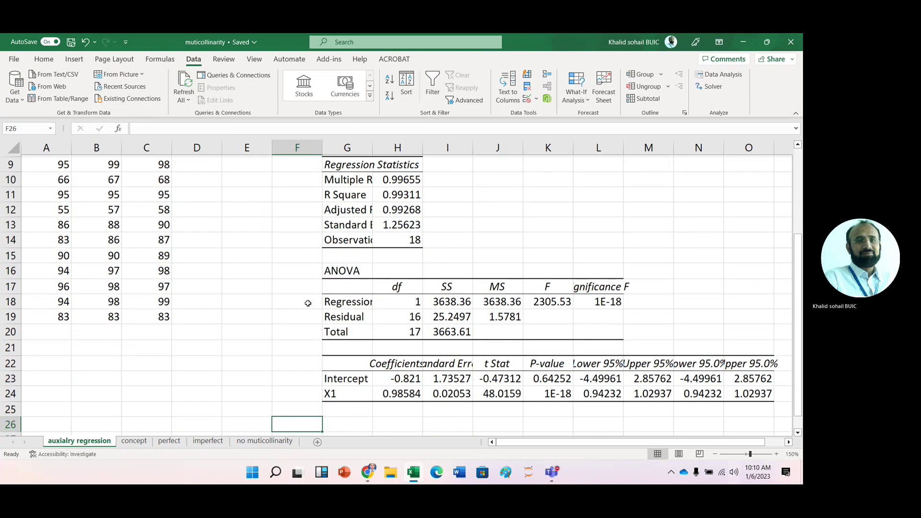
key(Up)
key(Up)
key(Up)
key(Right)
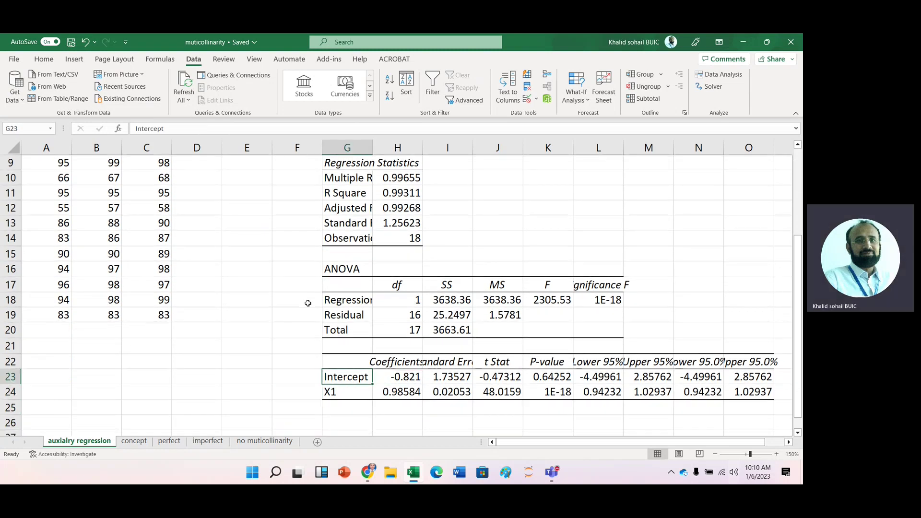
key(Down)
key(Right)
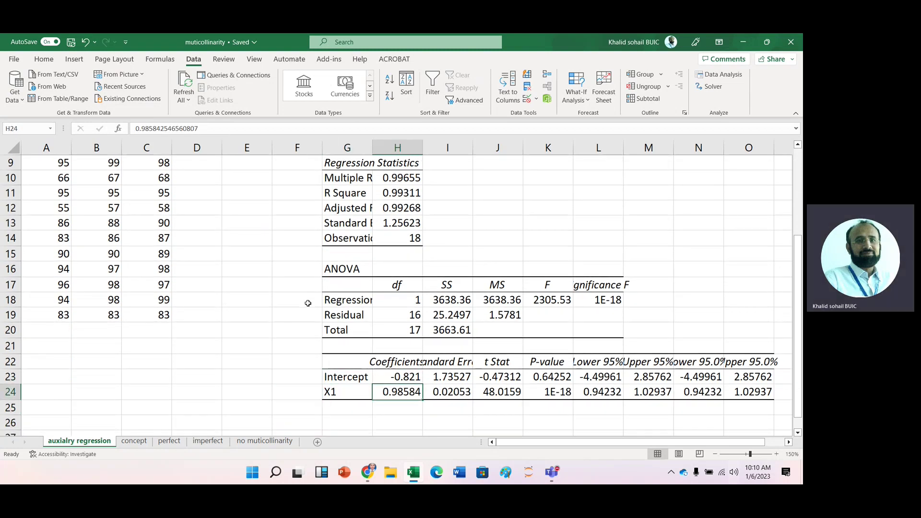
key(Up)
key(Up)
key(Up)
key(Up)
key(Up)
key(Up)
key(Up)
key(Up)
key(Up)
key(Up)
key(ctrl+Up)
key(ctrl+Up)
key(ctrl+Up)
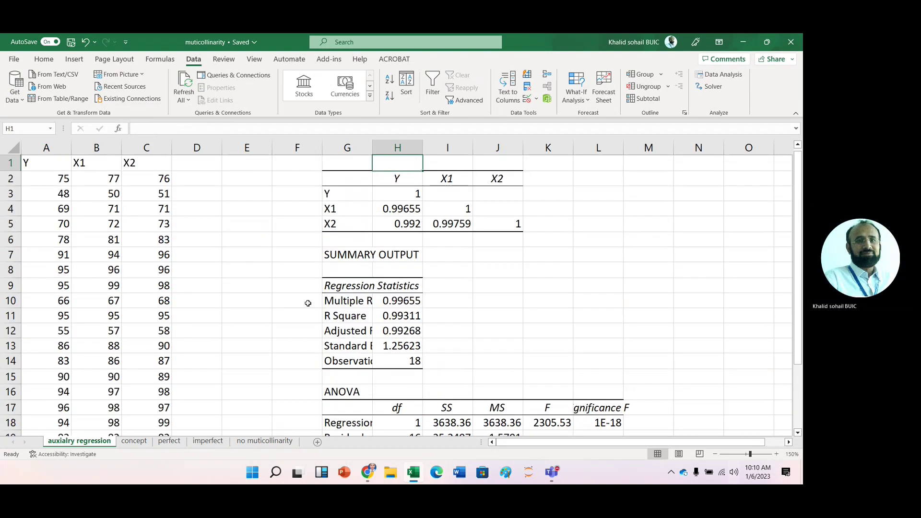
key(Left)
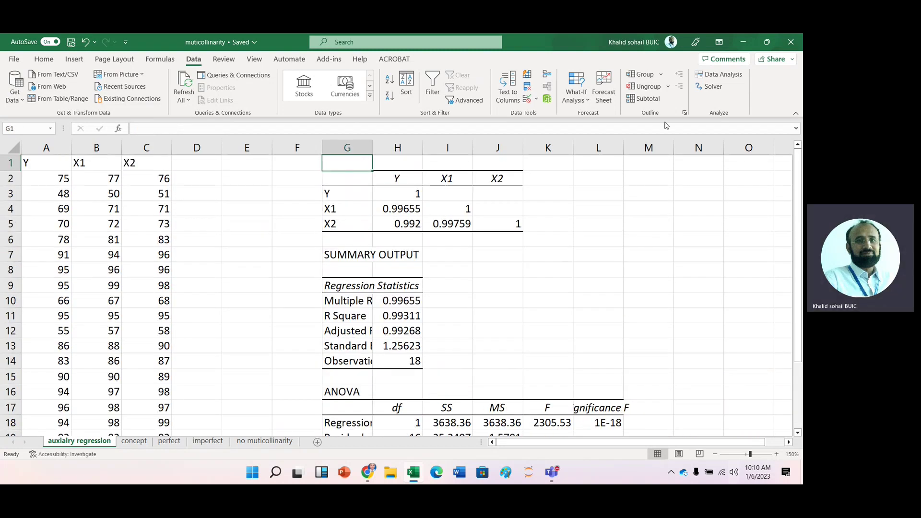
- Rerun Regression with Input X Range $C$1:$C$19, overwriting the output at G7
click(721, 74)
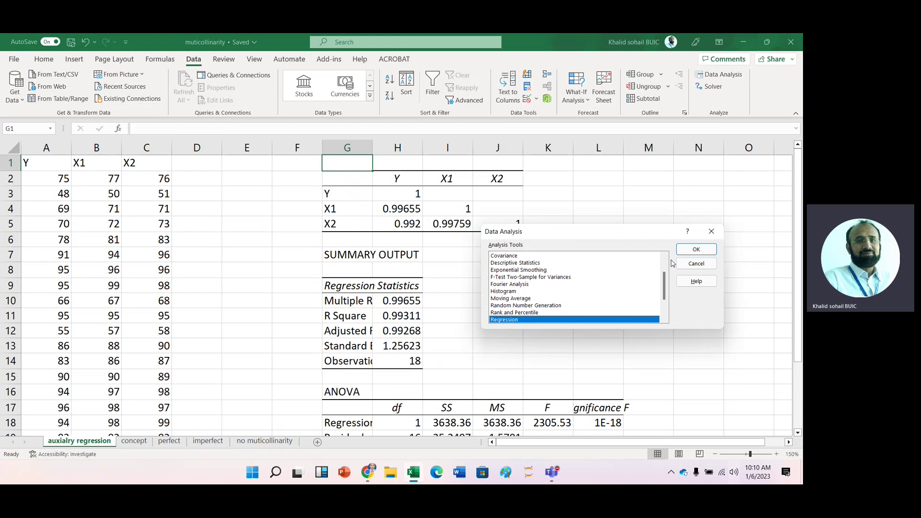
click(694, 250)
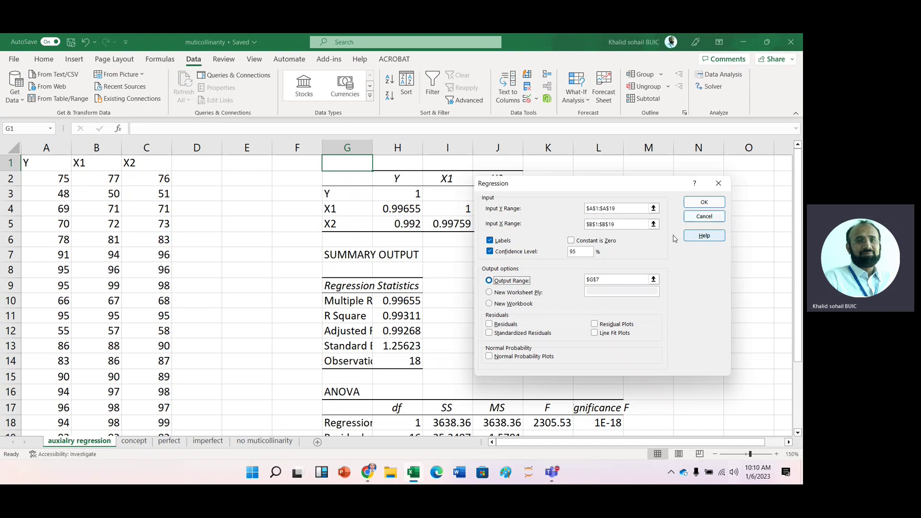
click(653, 224)
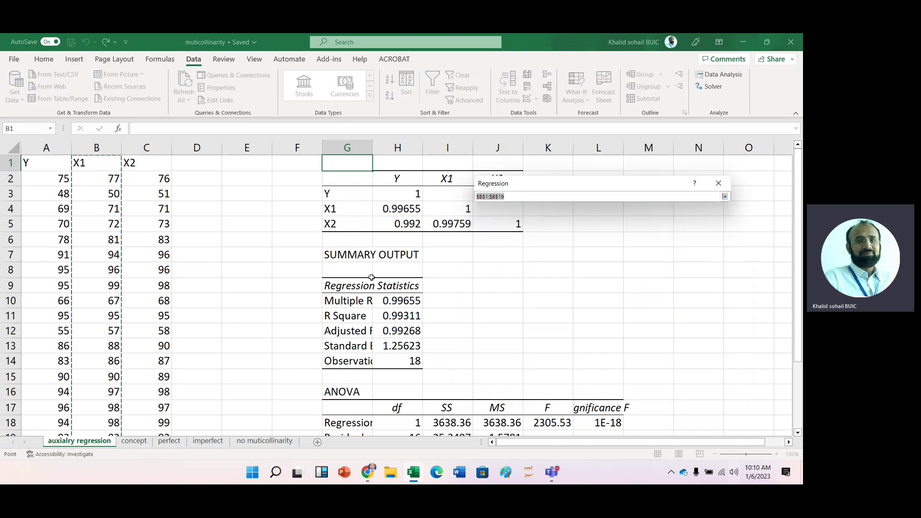
click(141, 163)
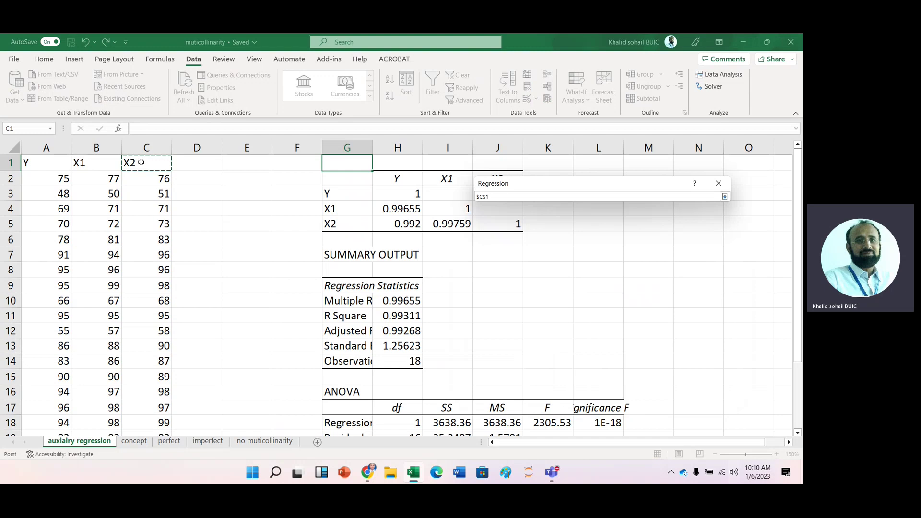
drag(141, 163, 147, 434)
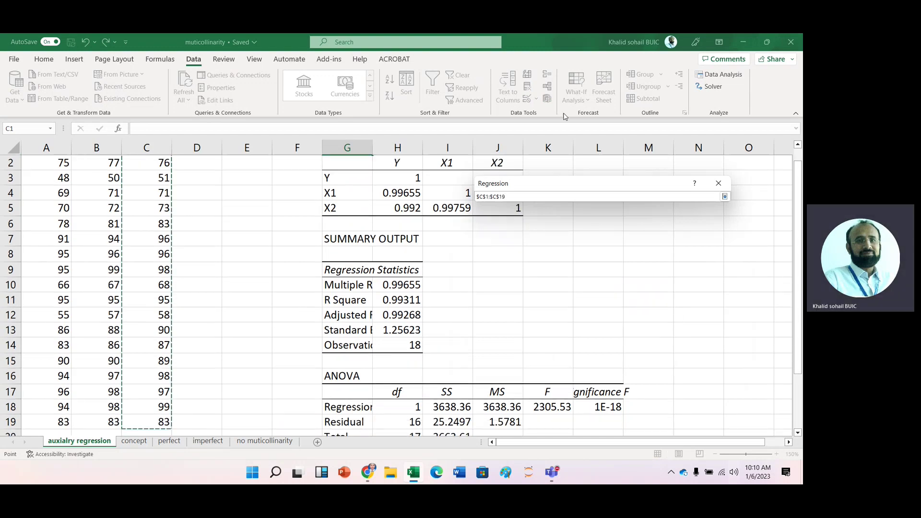
click(724, 196)
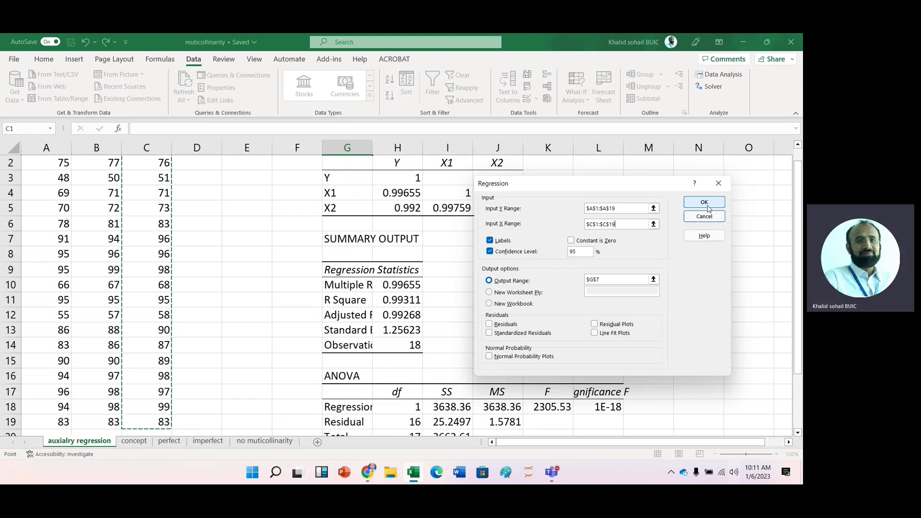
click(708, 206)
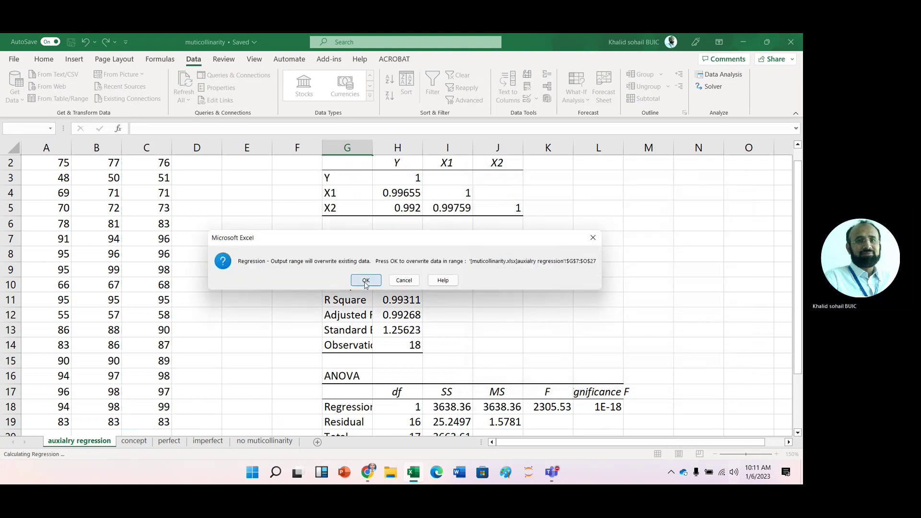
click(365, 280)
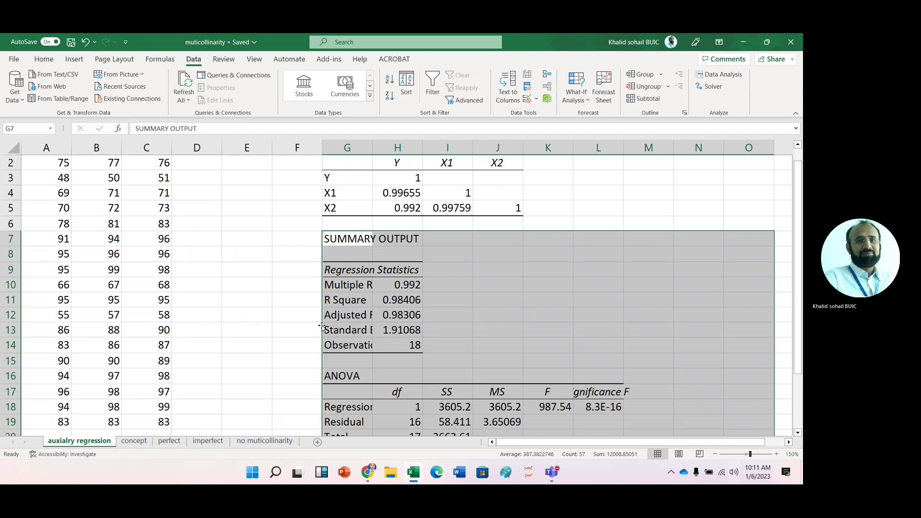
- Review the Y-on-X2 results (R Square 0.98406, F 987.54) and return to the top
key(Down)
key(Down)
key(Down)
key(Down)
key(Down)
key(Down)
key(Down)
key(Down)
key(Down)
key(Down)
key(Down)
key(Down)
key(Down)
key(Down)
key(Down)
key(Down)
key(Down)
key(Down)
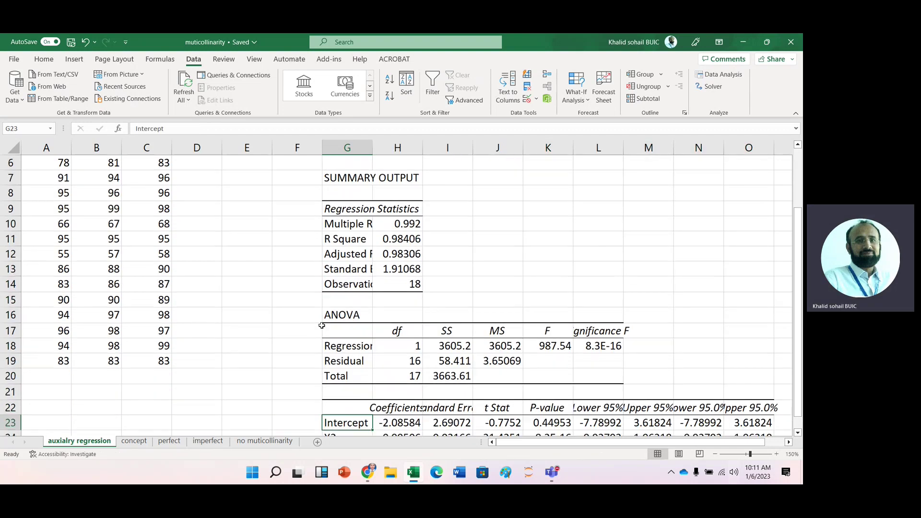
key(Down)
key(Up)
key(Up)
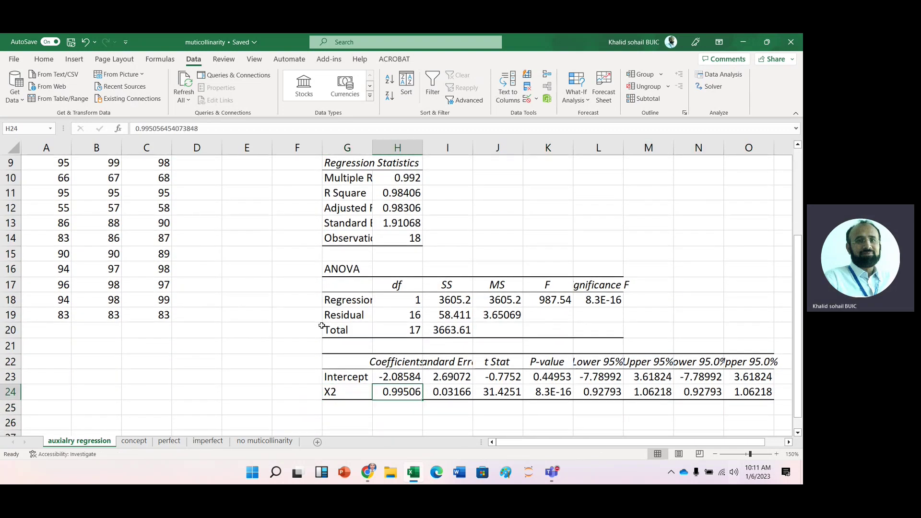
key(Up)
key(Up)
key(Up)
key(Up)
key(Up)
key(Up)
key(Up)
key(Up)
key(Up)
key(Up)
key(Up)
key(Up)
key(Up)
key(Up)
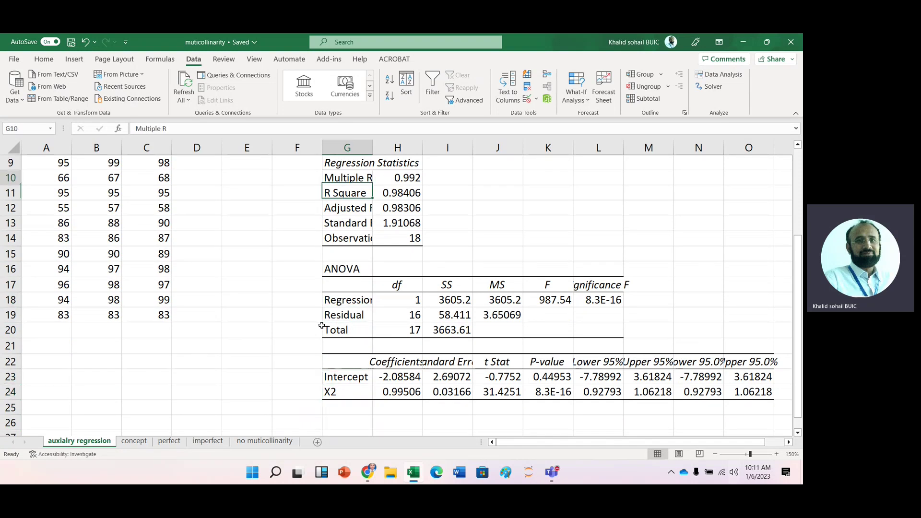
key(ctrl+Home)
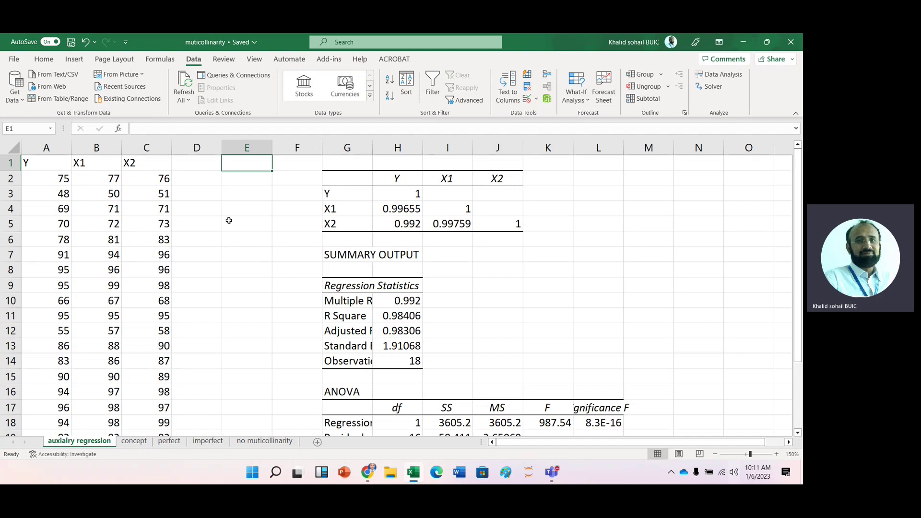
click(240, 241)
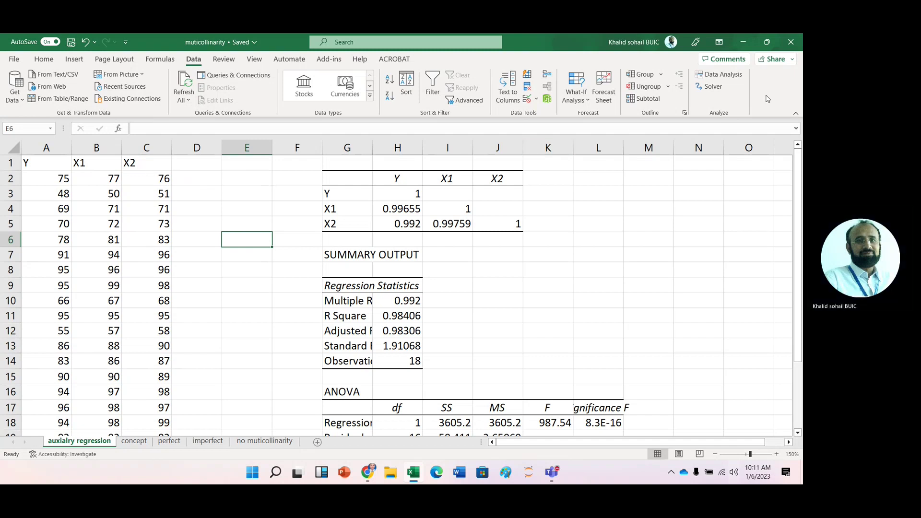
- Rerun Regression with Input Y Range $B$1:$B$19 and X $C$1:$C$19, overwriting G7
click(737, 76)
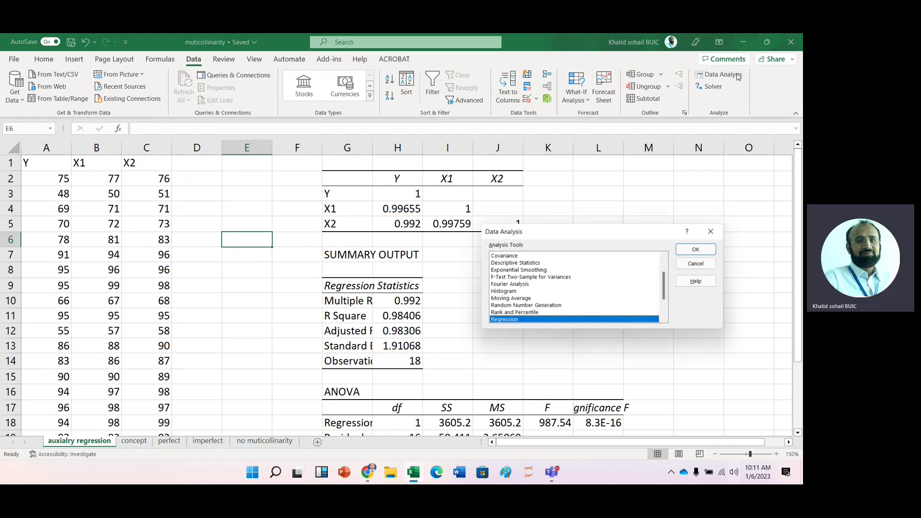
click(707, 249)
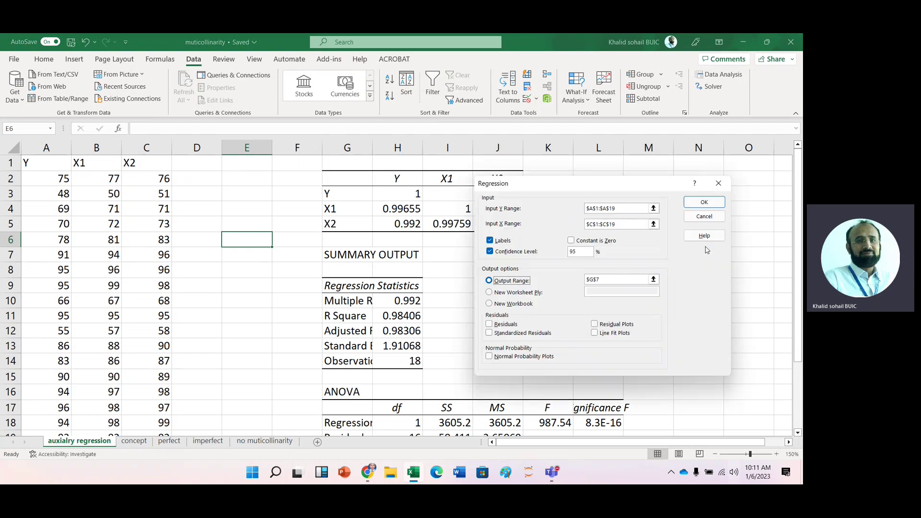
click(653, 209)
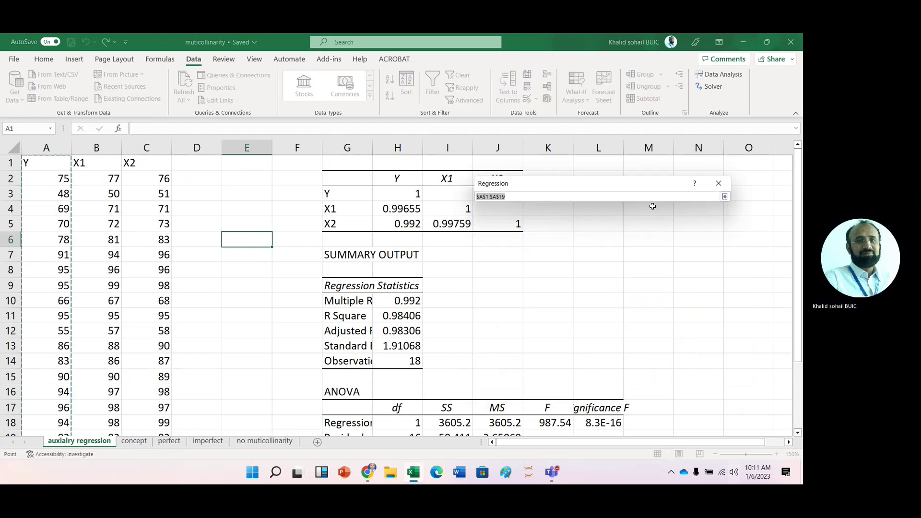
click(91, 161)
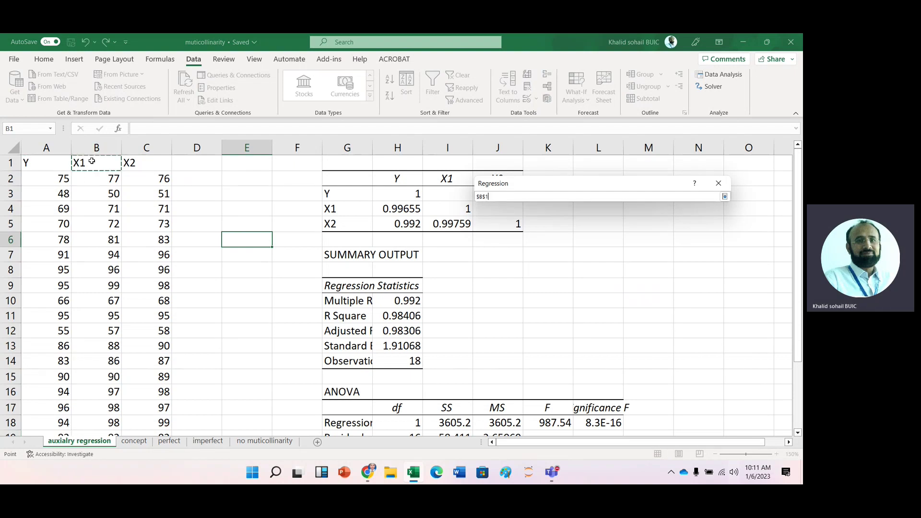
key(ctrl+shift+Down)
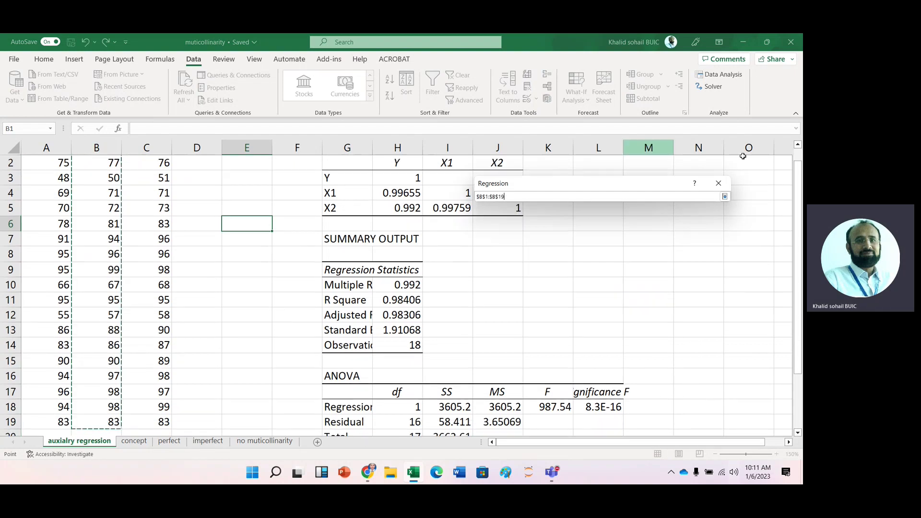
click(719, 183)
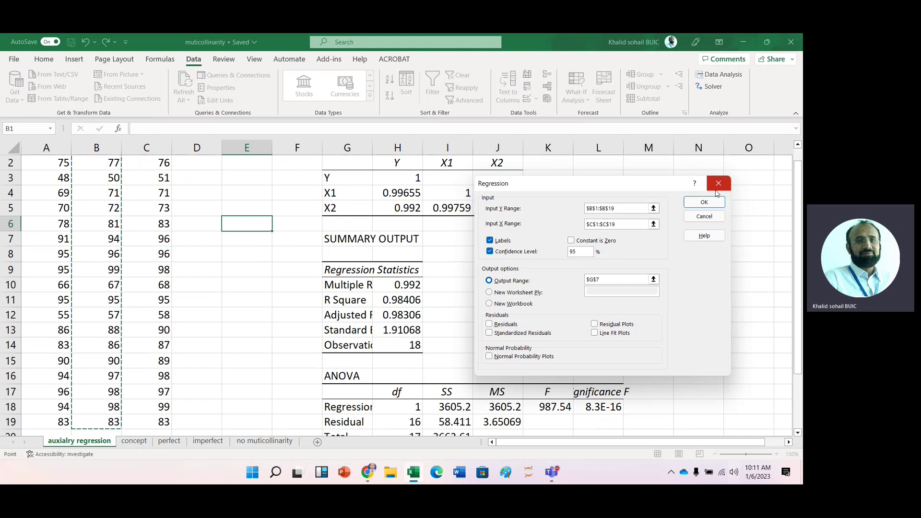
click(704, 202)
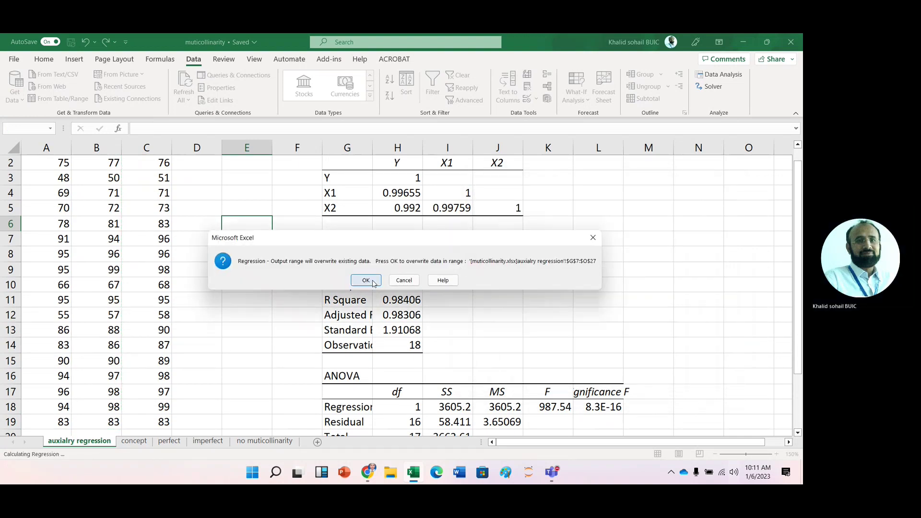
click(369, 280)
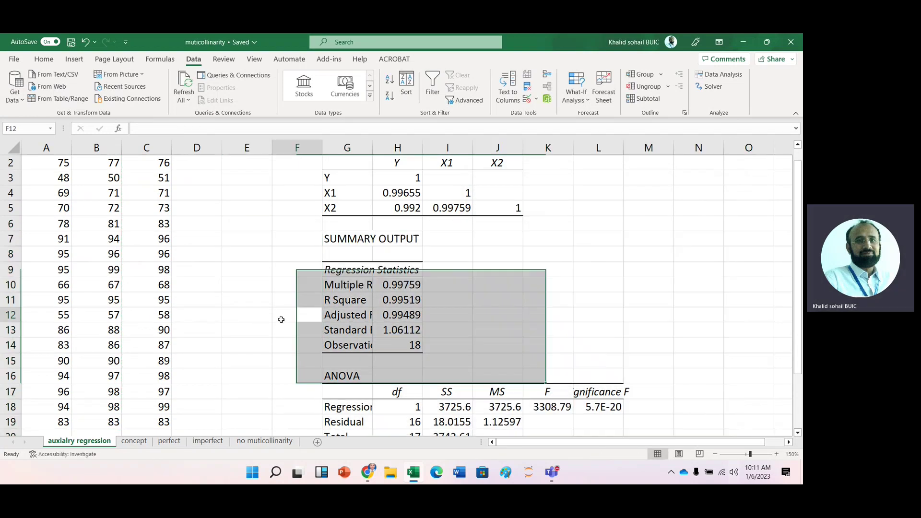
- Check the X2 coefficient 1.01153 in the X1-on-X2 output and return to cell A1
key(Down)
key(Down)
key(Down)
key(Down)
key(Down)
key(Down)
key(Down)
key(Down)
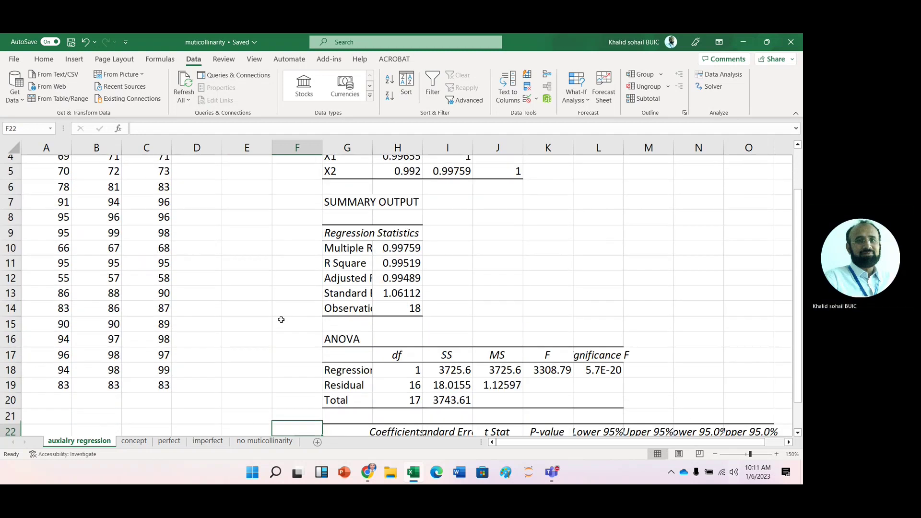
key(Right)
key(Up)
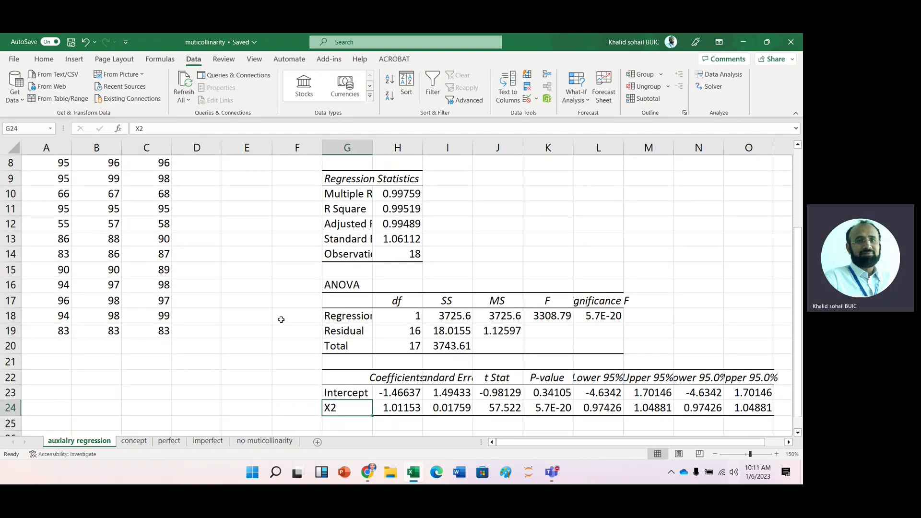
key(Right)
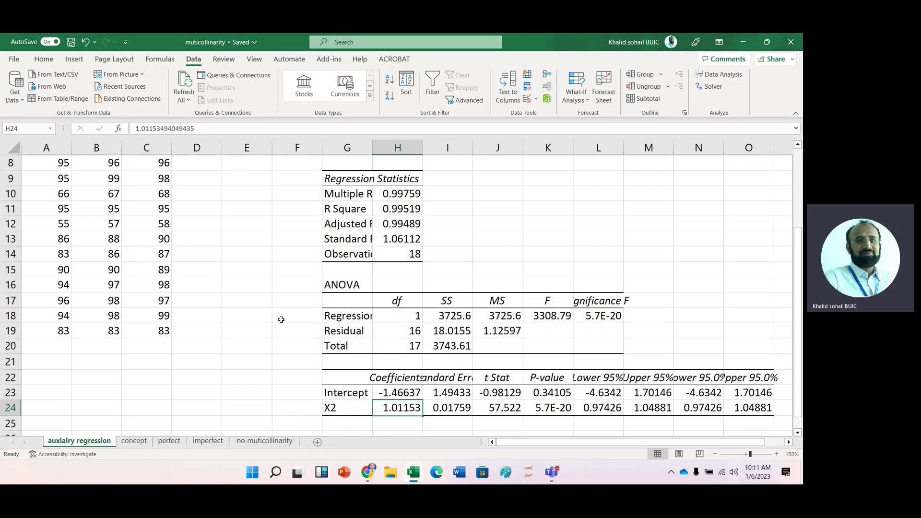
key(Right)
key(Right)
key(Right)
key(Left)
key(Left)
key(Left)
key(Left)
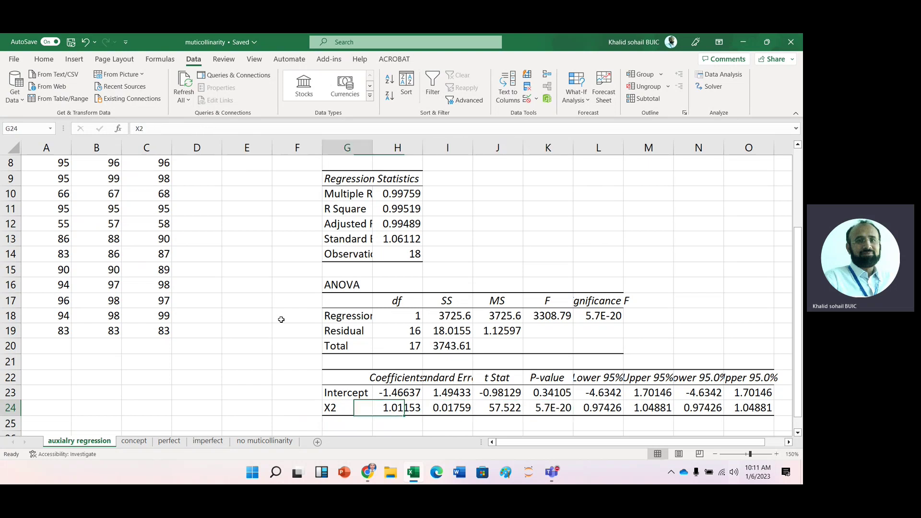
key(Left)
key(Up)
key(Up)
key(Up)
key(Up)
key(Up)
key(Up)
key(Up)
key(Up)
key(Up)
key(Up)
key(Up)
key(Up)
key(Up)
key(Up)
key(Up)
key(Up)
key(Up)
key(Up)
key(Up)
key(Up)
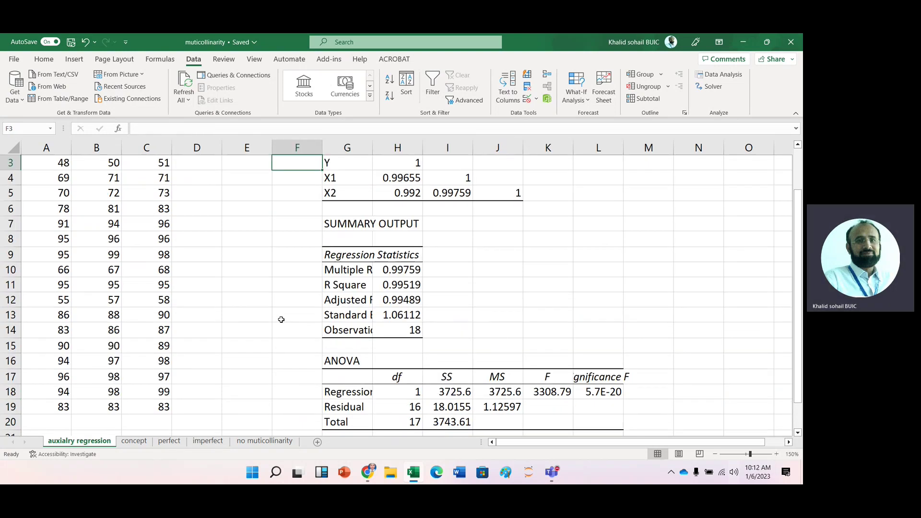
key(Up)
key(Up)
key(Left)
key(Left)
key(Left)
key(Left)
key(Left)
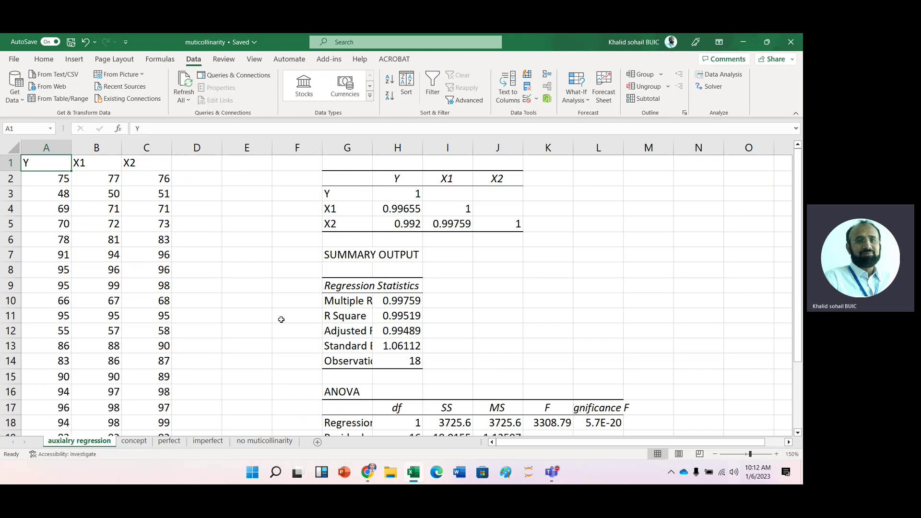
- Switch from the spreadsheet to the ongoing Microsoft Teams meeting window via its taskbar preview
mouse_move(552, 473)
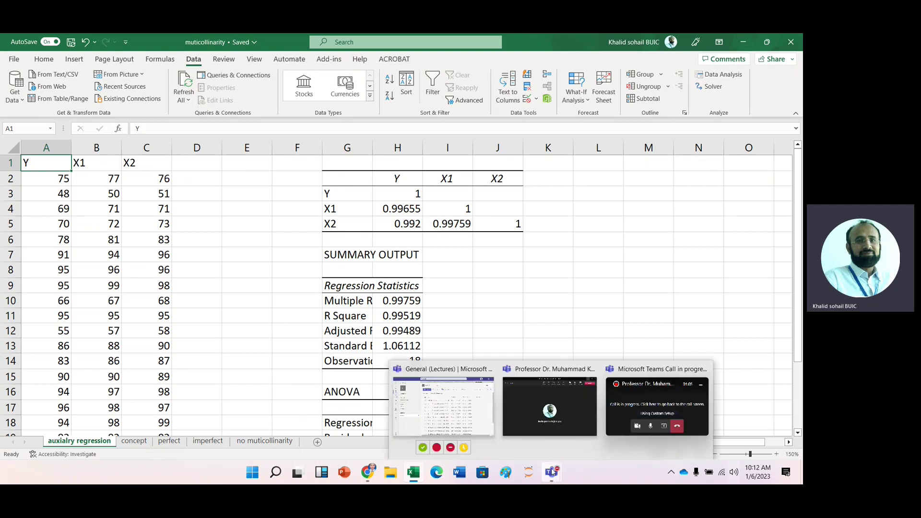
click(534, 408)
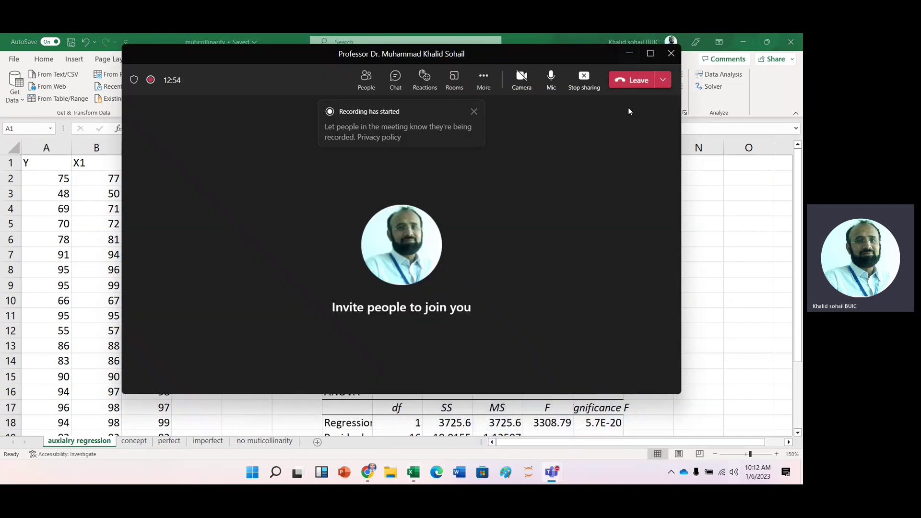